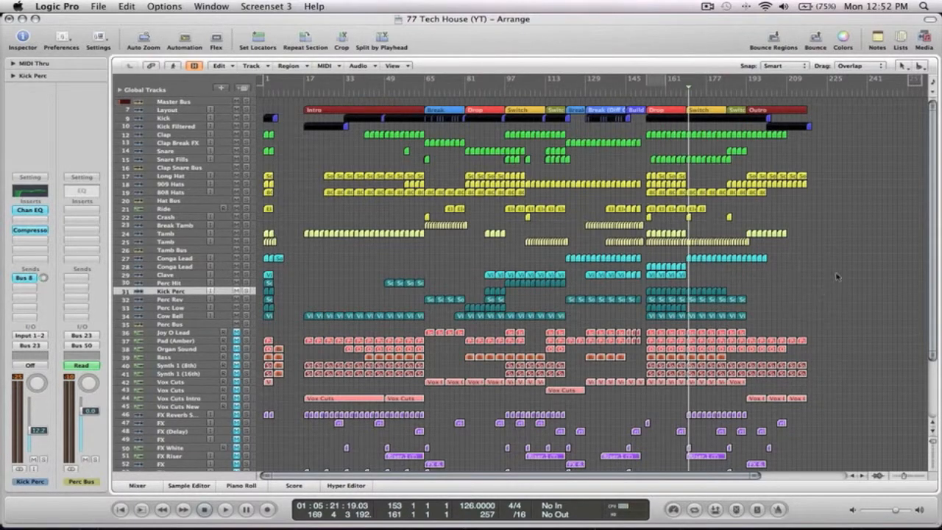
# Go through the drum bus tracks in order: Clap Snare Bus, Hat Bus, Tamb Bus and Perc Bus
pyautogui.click(171, 168)
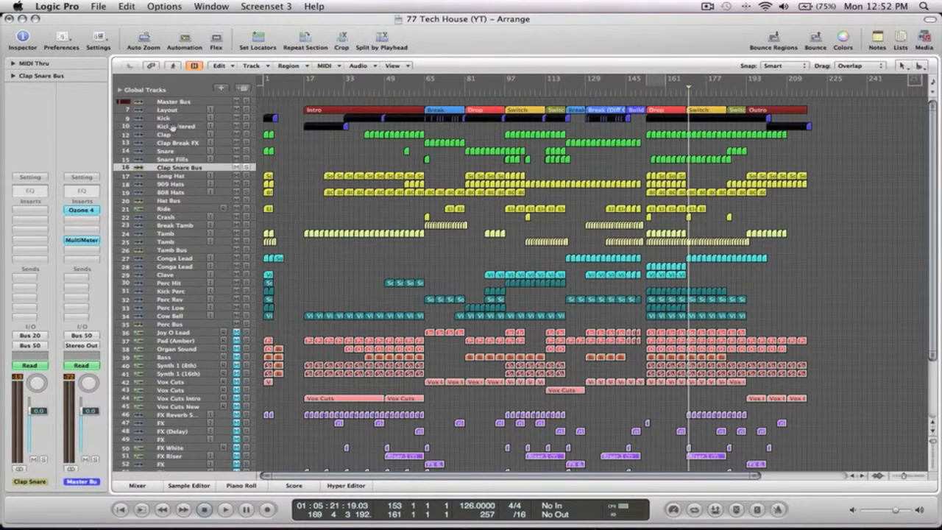
pyautogui.click(171, 201)
pyautogui.click(167, 242)
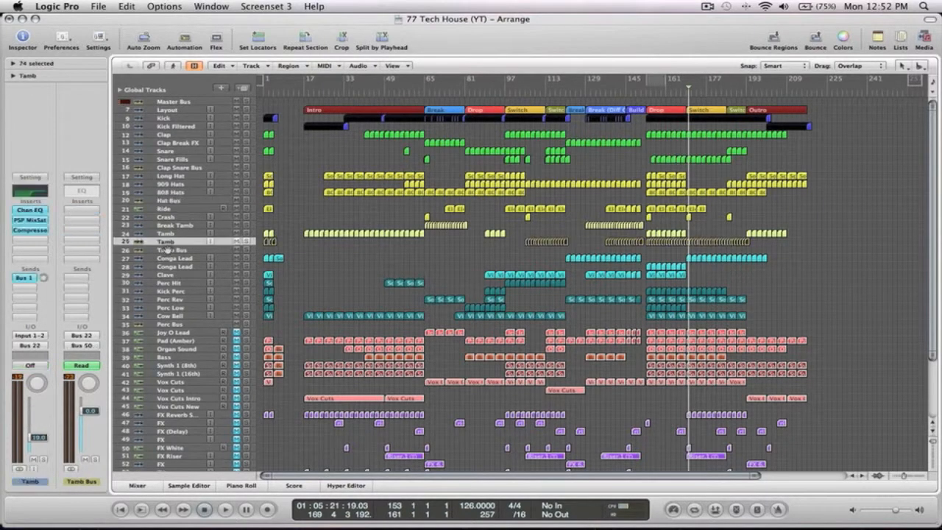
pyautogui.click(166, 251)
pyautogui.click(168, 324)
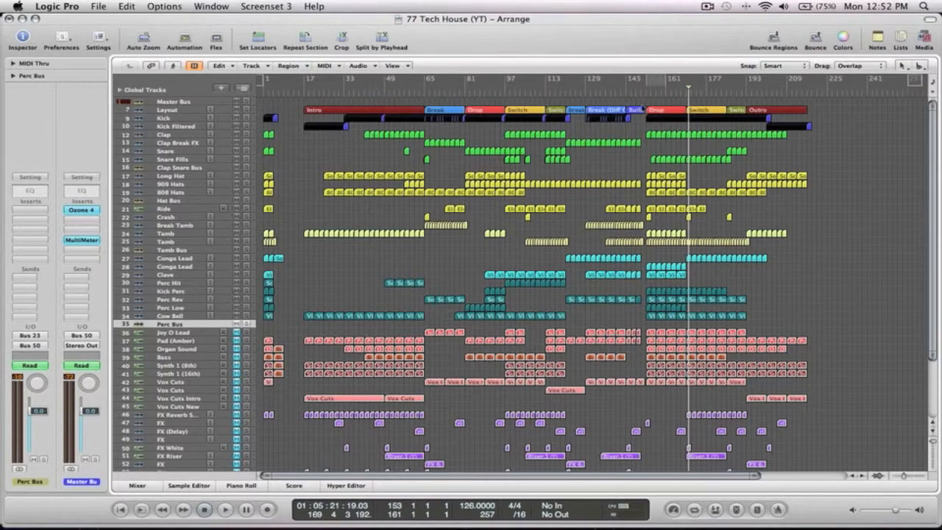
# Play the arrangement briefly from the start of the Drop section at bar 153
pyautogui.click(647, 89)
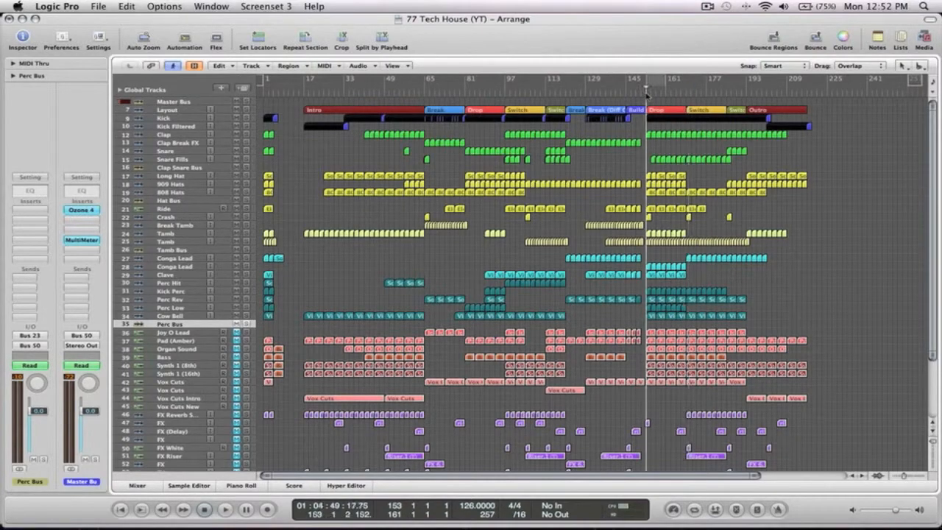
pyautogui.moveTo(820, 402); pyautogui.dragTo(588, 101)
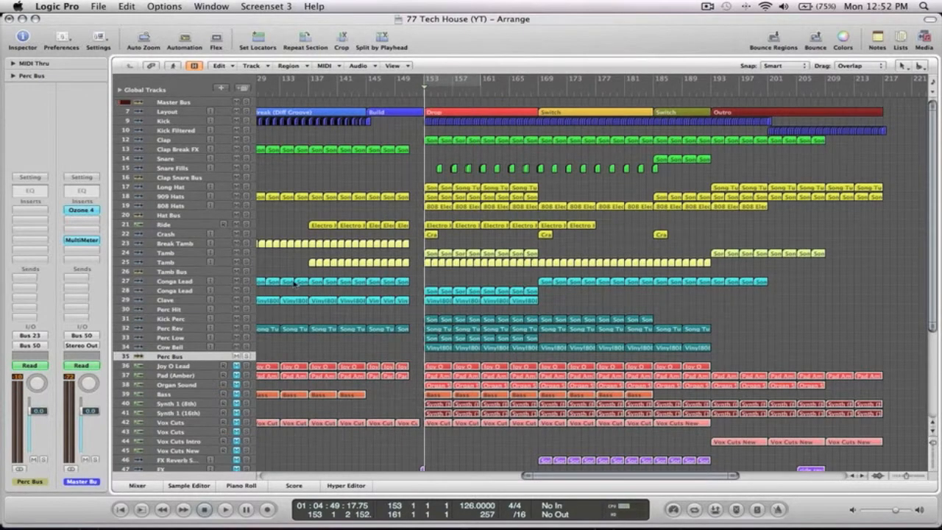
pyautogui.press('space')
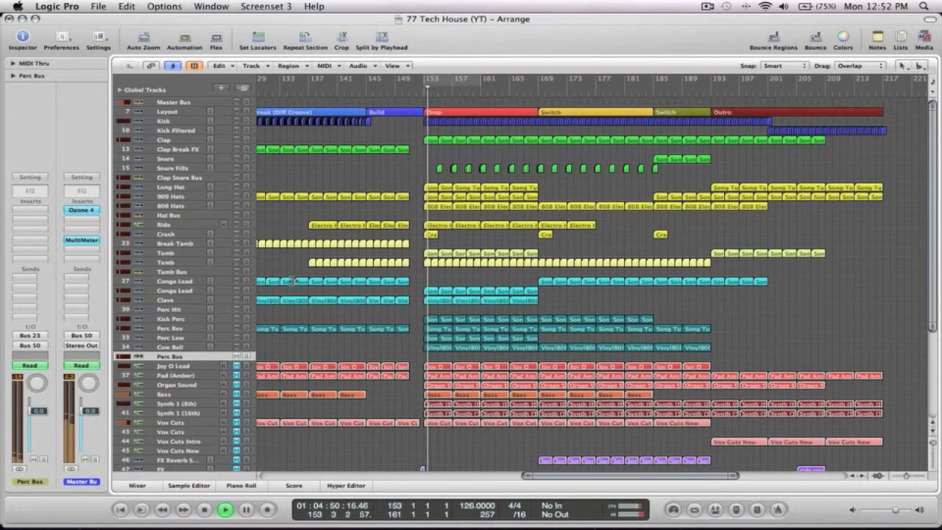
pyautogui.press('space')
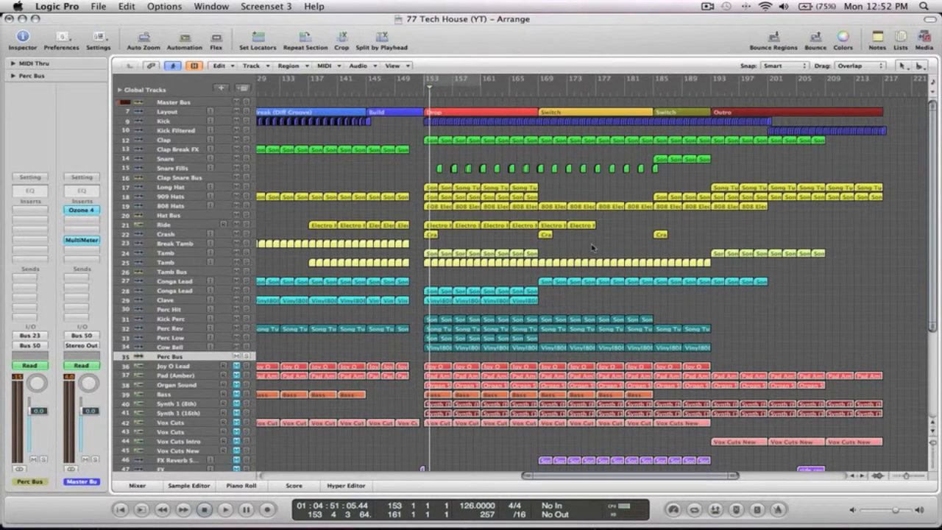
# Set a cycle range over the Drop section from bar 153 to 169 and audition the soloed Perc Bus
pyautogui.press('z')
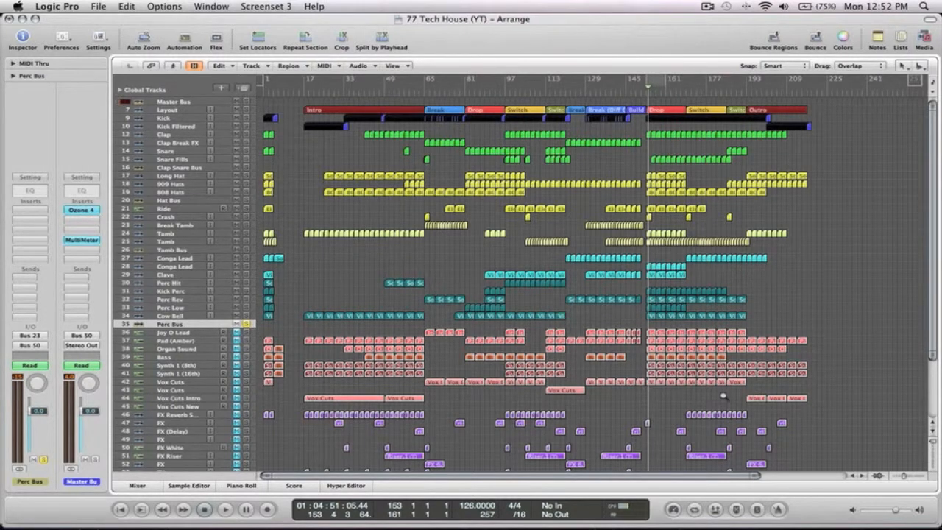
pyautogui.moveTo(723, 401); pyautogui.dragTo(618, 112)
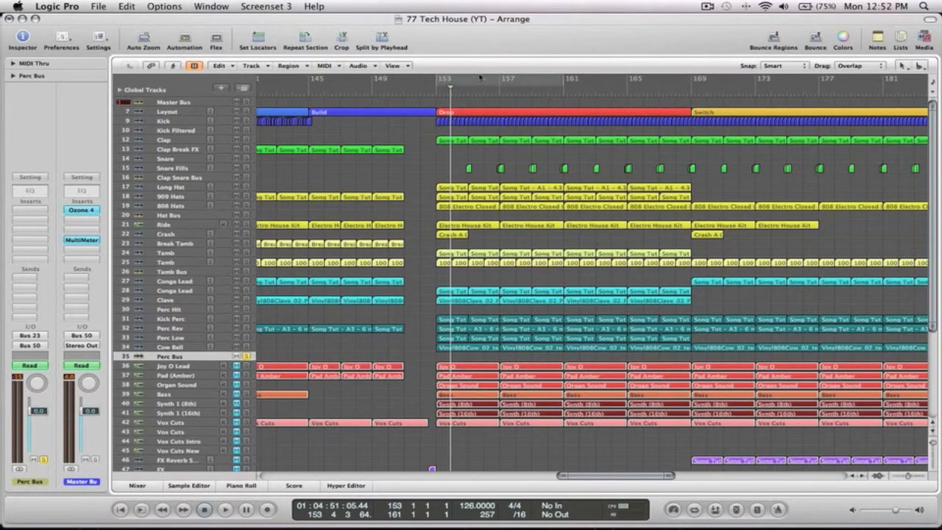
pyautogui.moveTo(438, 80); pyautogui.dragTo(689, 83)
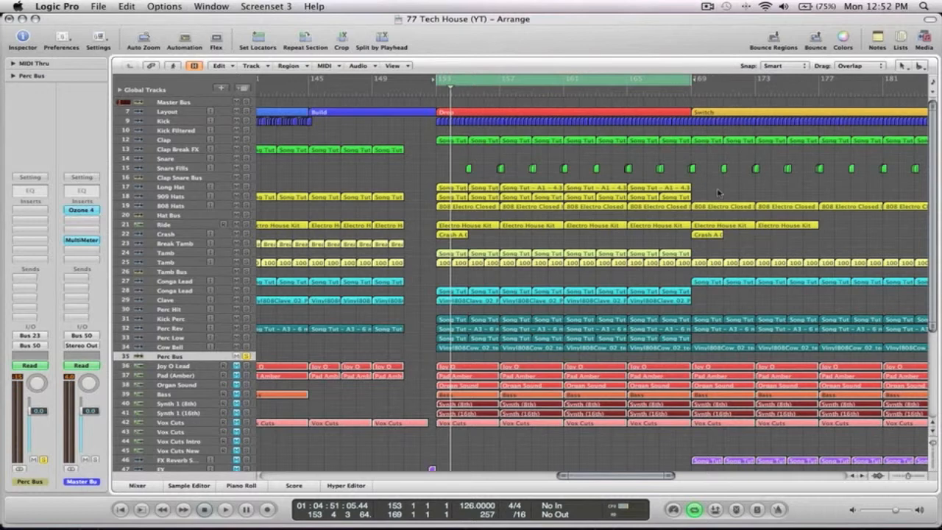
pyautogui.press('space')
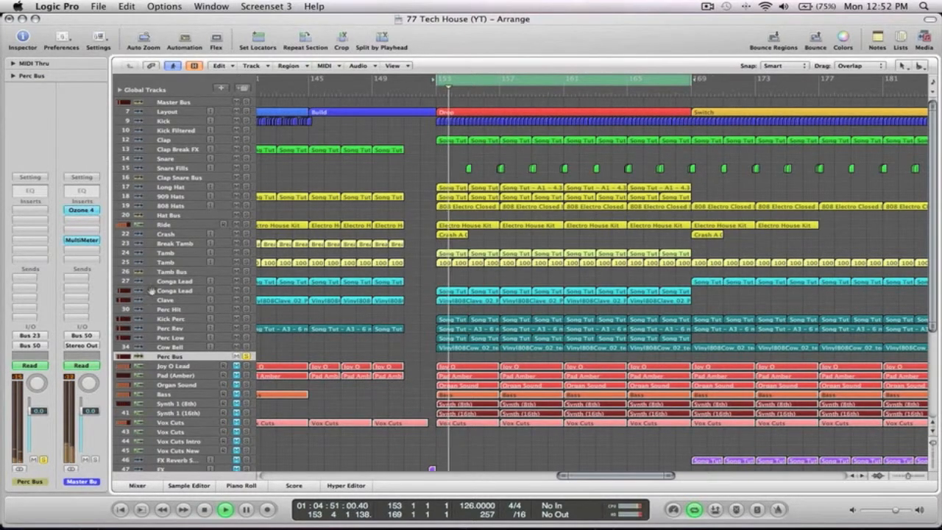
pyautogui.press('space')
# Step through the percussion tracks from Conga Lead down to Perc Bus and listen to the looped Drop section
pyautogui.click(177, 283)
pyautogui.press('Down')
pyautogui.press('Down')
pyautogui.press('Down')
pyautogui.press('Down')
pyautogui.press('Down')
pyautogui.press('Down')
pyautogui.press('Down')
pyautogui.press('Down')
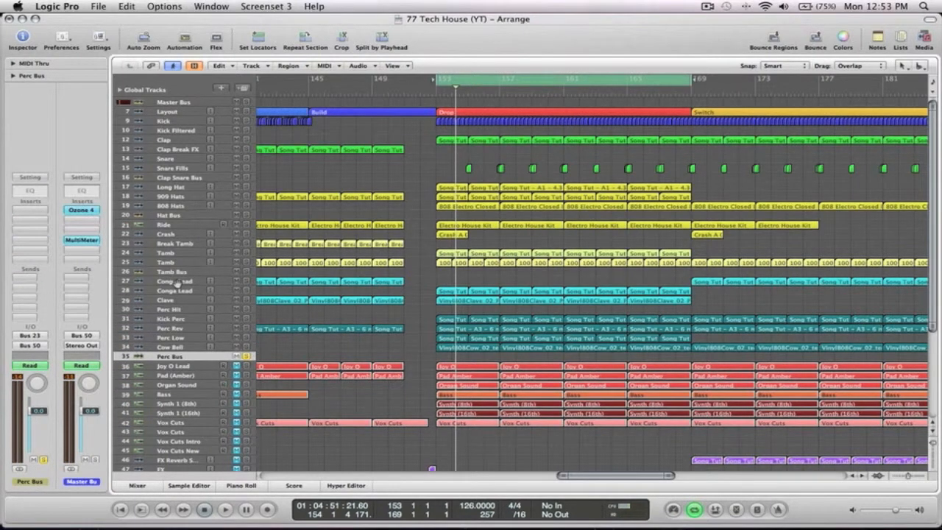
pyautogui.press('space')
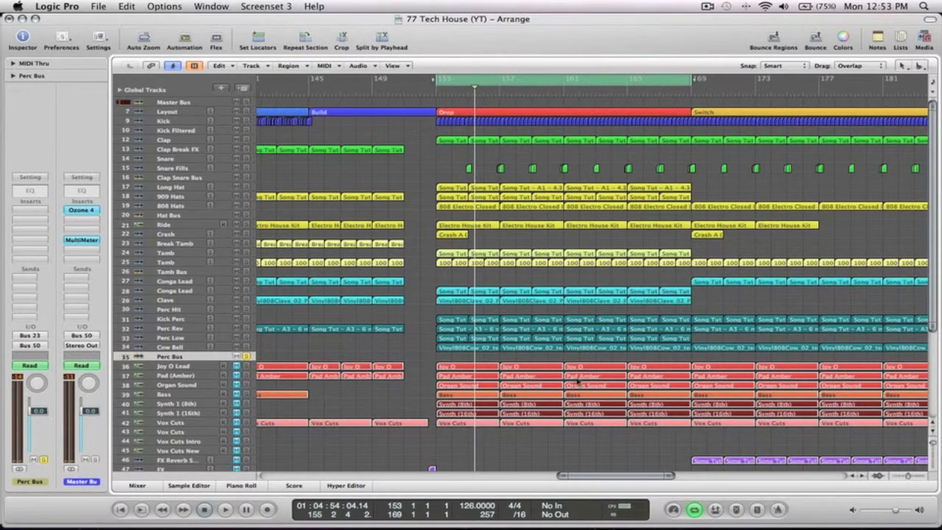
# Insert the stereo s(M)exoscope plug-in on the Perc Bus and move its window to the top of the screen
pyautogui.click(28, 210)
pyautogui.moveTo(64, 344)
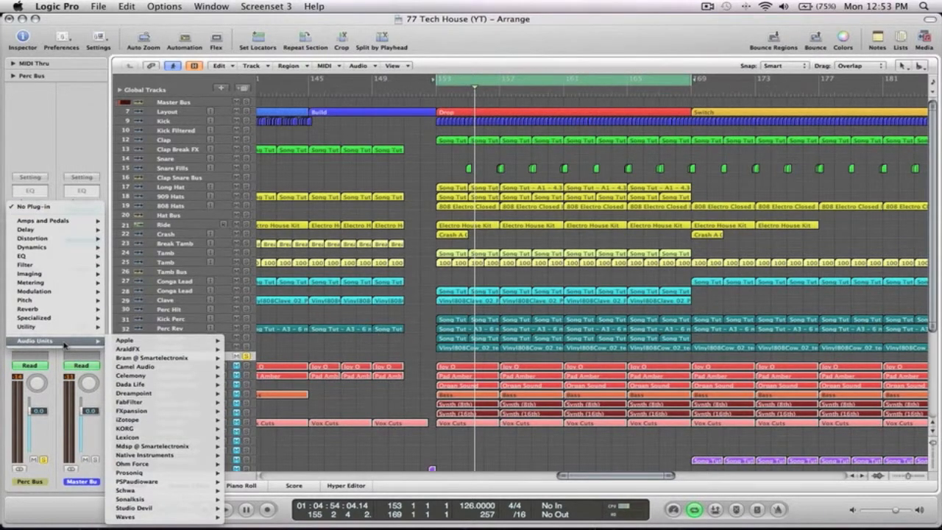
pyautogui.moveTo(155, 388)
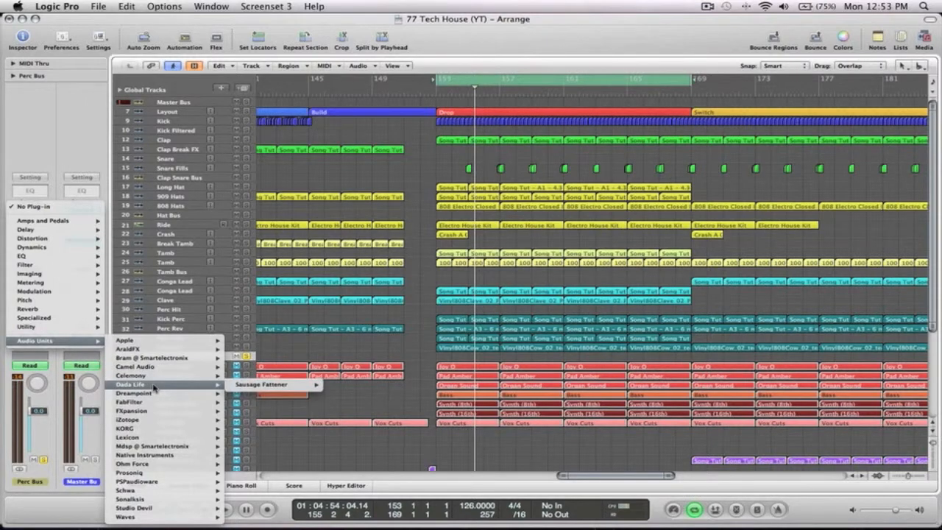
pyautogui.moveTo(156, 361)
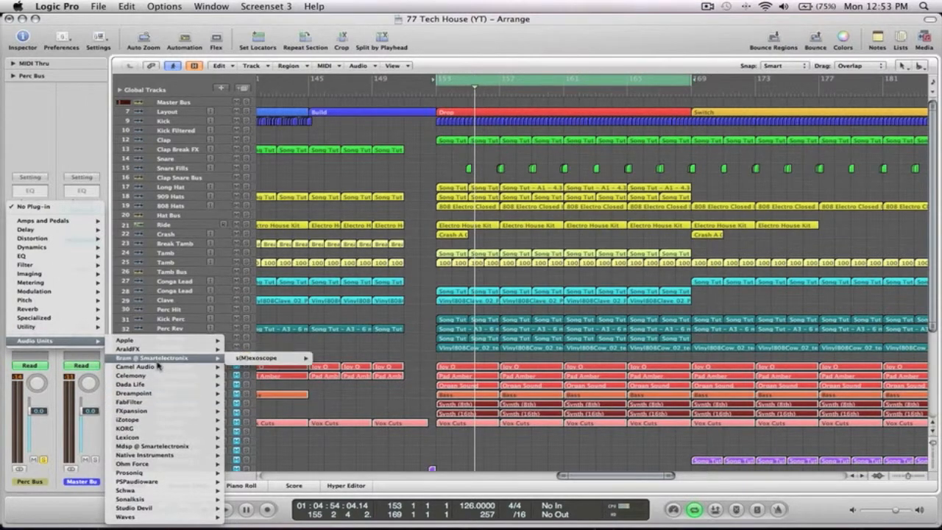
pyautogui.moveTo(269, 360)
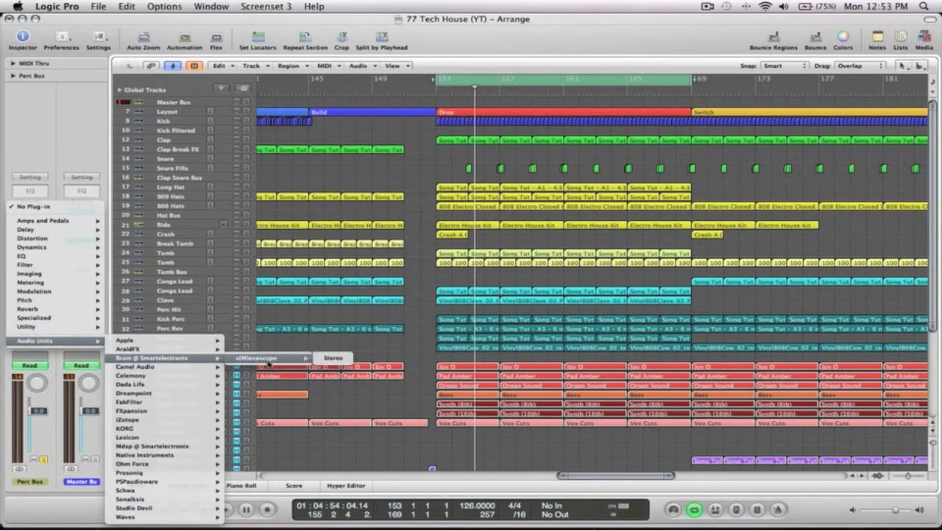
pyautogui.click(337, 360)
pyautogui.moveTo(312, 52); pyautogui.dragTo(291, 22)
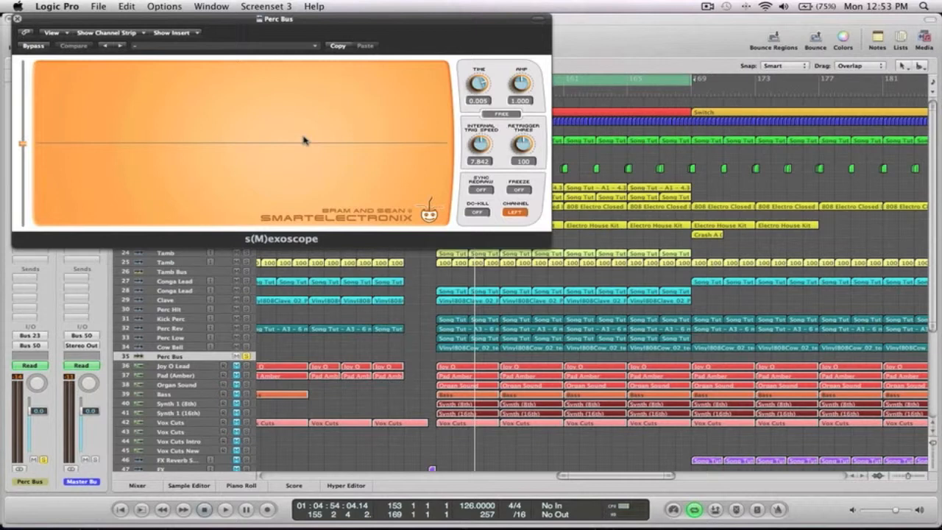
# Play the looped Drop section and examine the percussion waveform in s(M)exoscope
pyautogui.press('space')
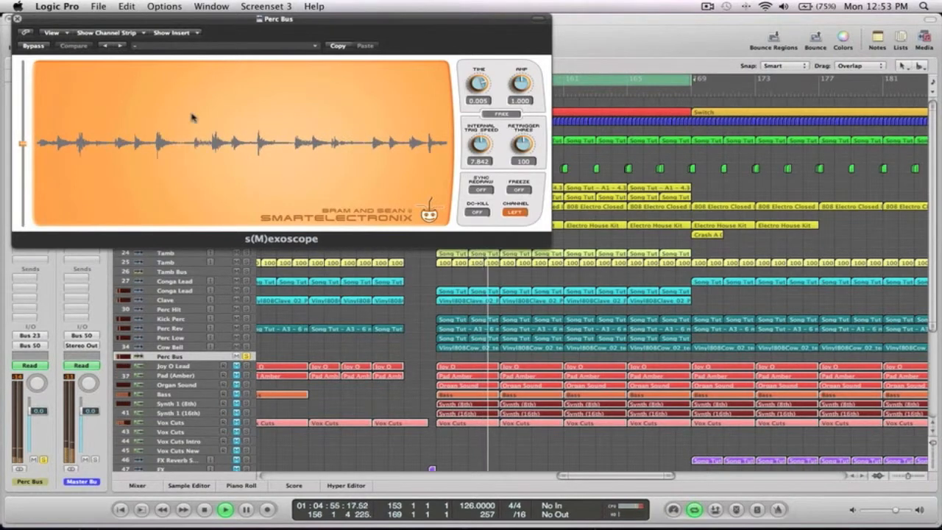
pyautogui.press('space')
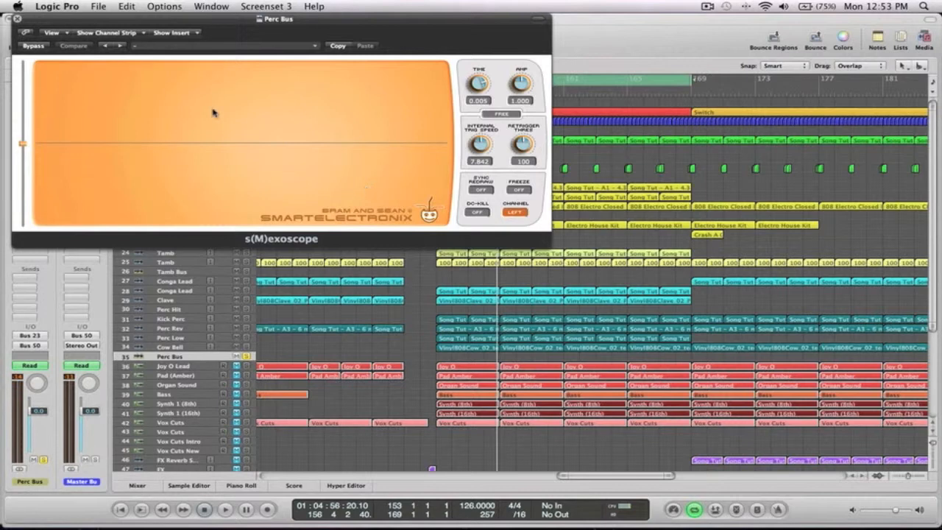
pyautogui.press('space')
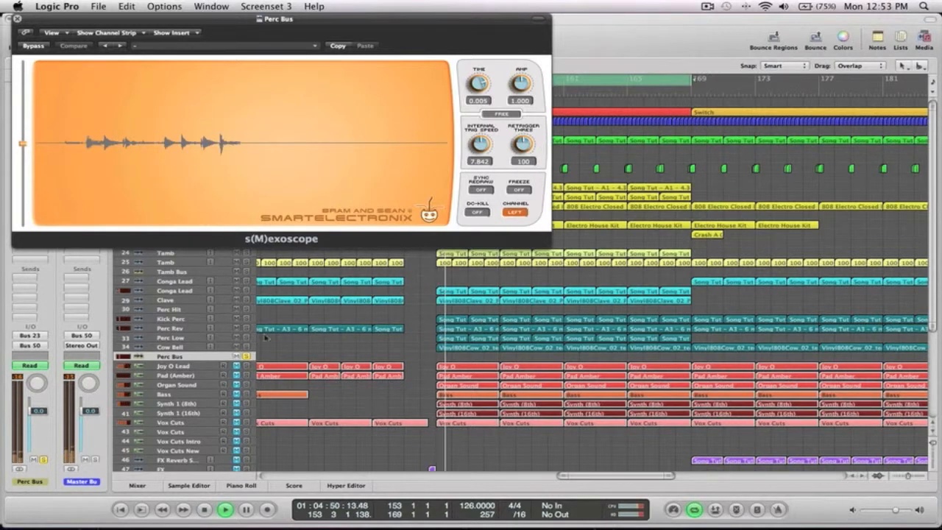
pyautogui.press('space')
# Reset the Perc Rev track's volume to 0.0 dB and play the loop to check its peaks in the oscilloscope
pyautogui.click(173, 338)
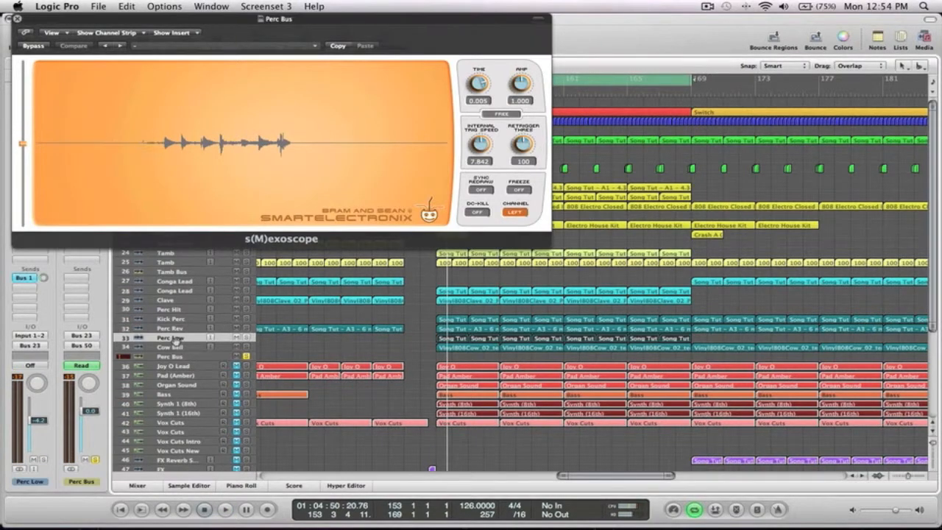
pyautogui.click(174, 328)
pyautogui.moveTo(766, 384); pyautogui.dragTo(416, 311)
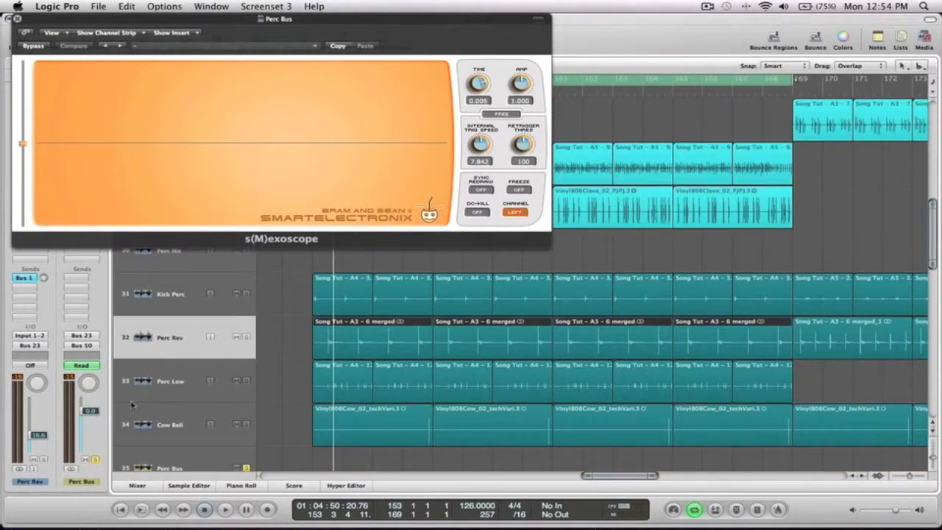
pyautogui.keyDown('alt'); pyautogui.click(38, 436); pyautogui.keyUp('alt')
pyautogui.press('space')
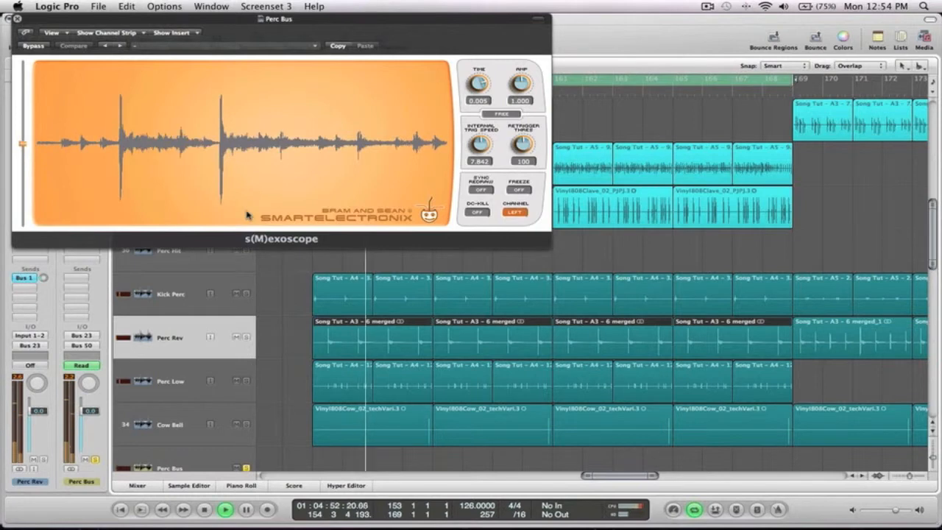
pyautogui.press('space')
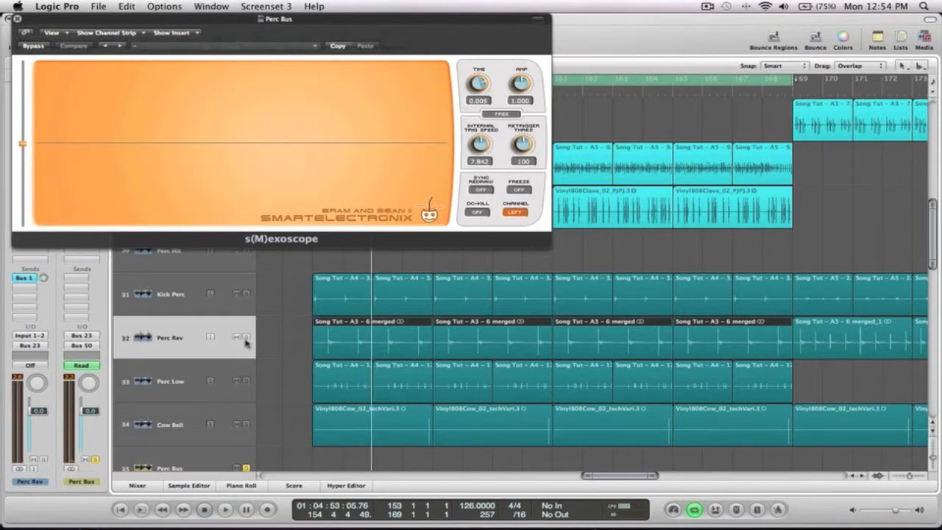
# Move the oscilloscope window clear of the channel strips and lower the Perc Rev volume to -5.0 dB, checking it during playback
pyautogui.click(182, 455)
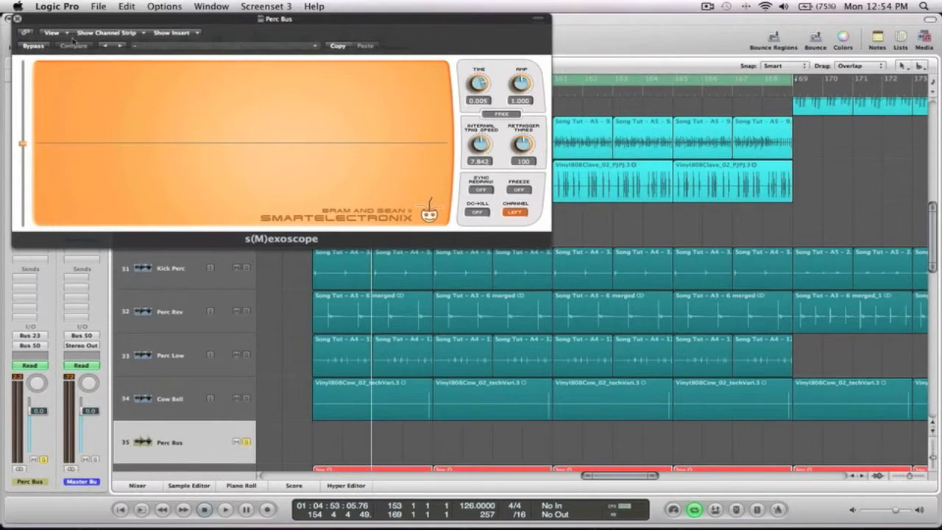
pyautogui.moveTo(72, 41); pyautogui.dragTo(514, 41)
pyautogui.click(164, 325)
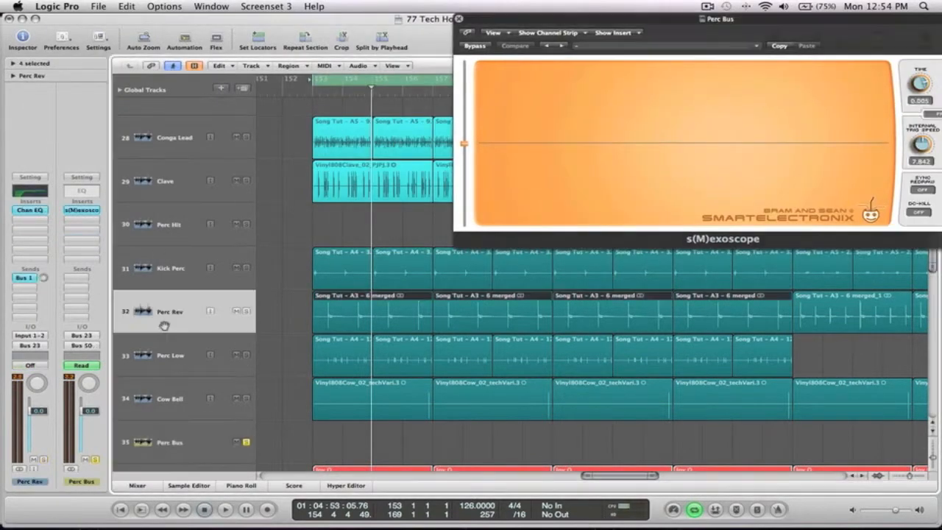
pyautogui.moveTo(37, 411); pyautogui.dragTo(36, 421)
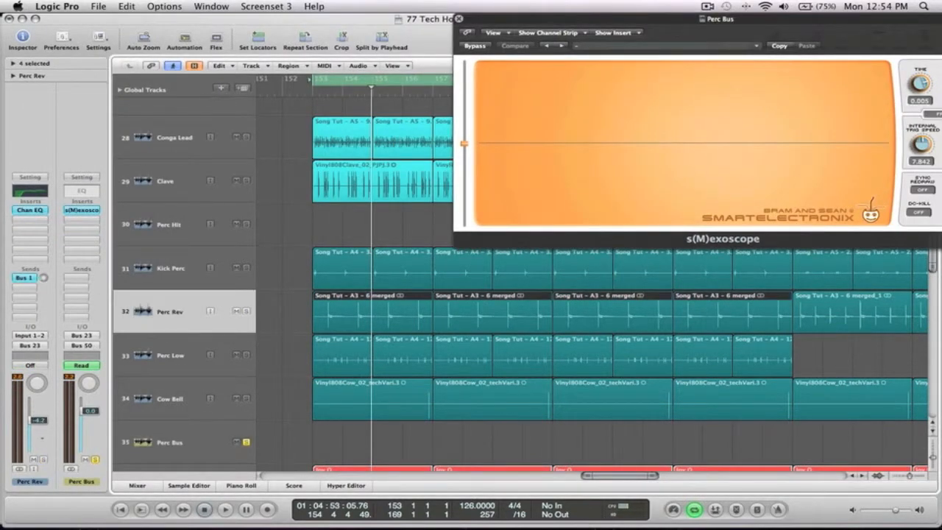
pyautogui.press('space')
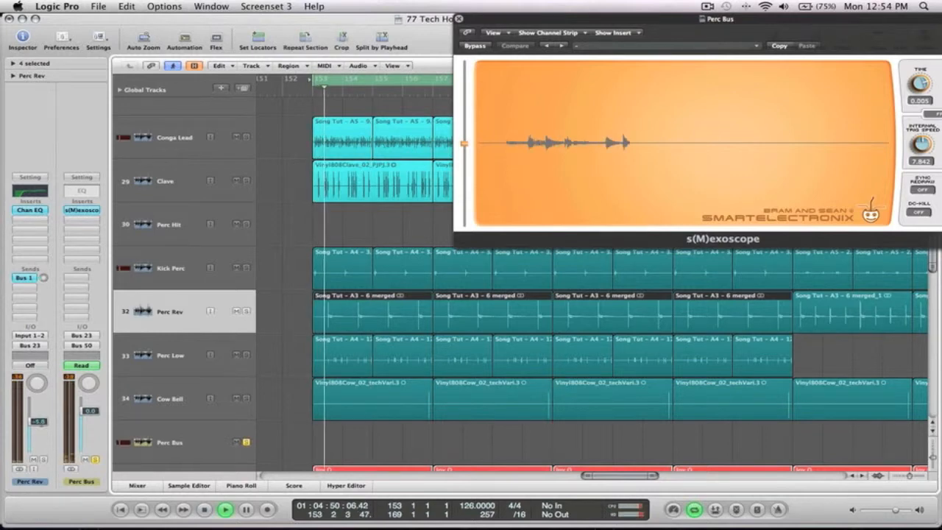
pyautogui.moveTo(42, 423); pyautogui.dragTo(42, 426)
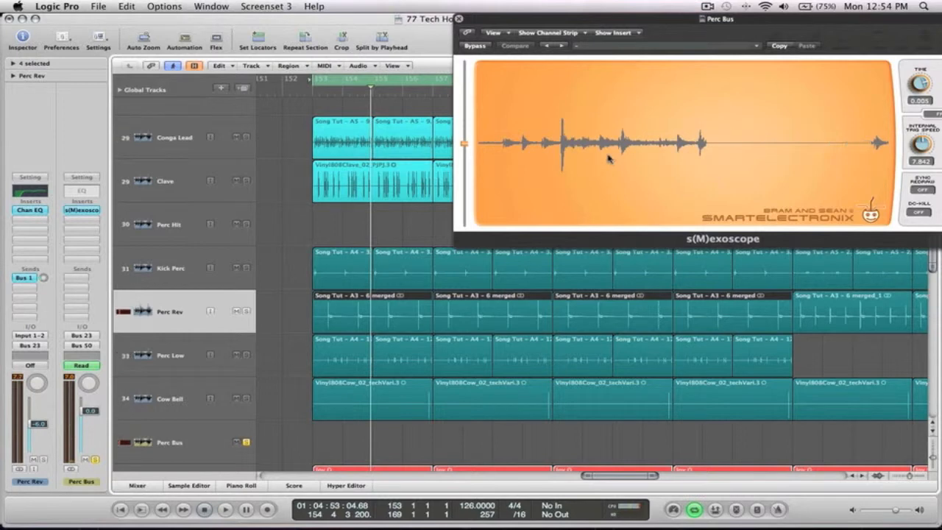
pyautogui.moveTo(51, 436); pyautogui.dragTo(51, 432)
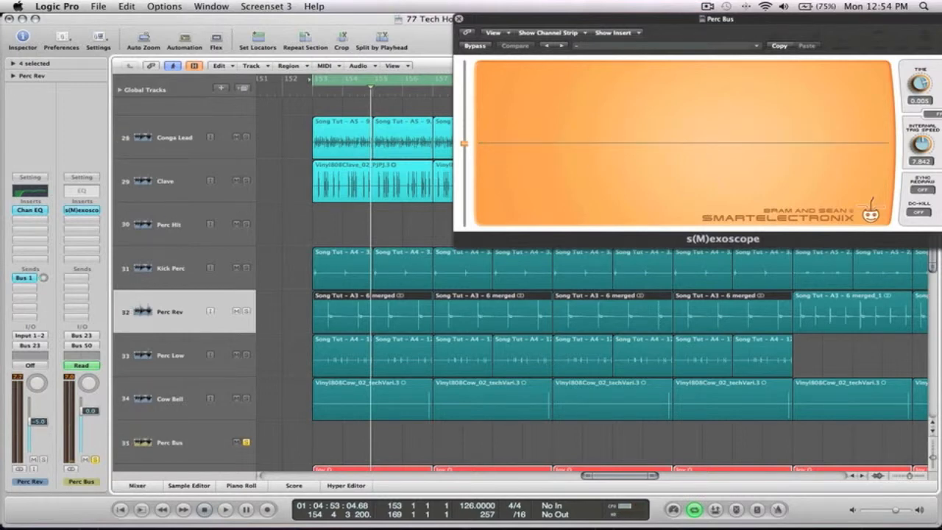
# Move s(M)exoscope down one slot on the Perc Bus, insert Bitcrusher ahead of it, and arrange both plug-in windows side by side
pyautogui.click(168, 440)
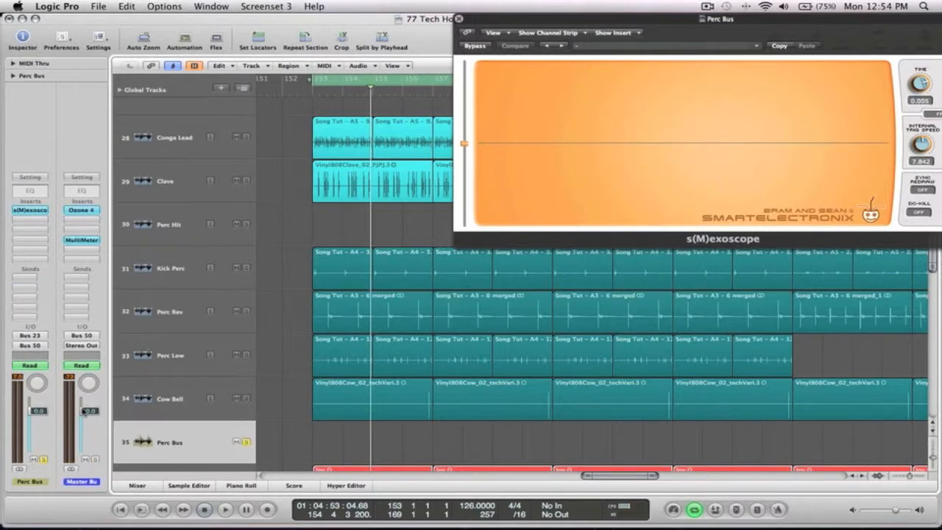
pyautogui.moveTo(33, 212); pyautogui.dragTo(34, 222)
pyautogui.click(33, 211)
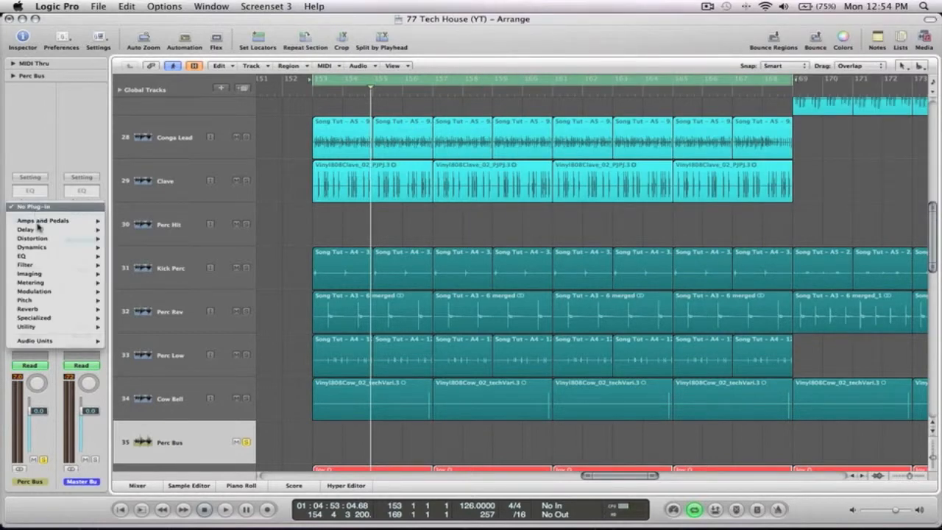
pyautogui.moveTo(42, 240)
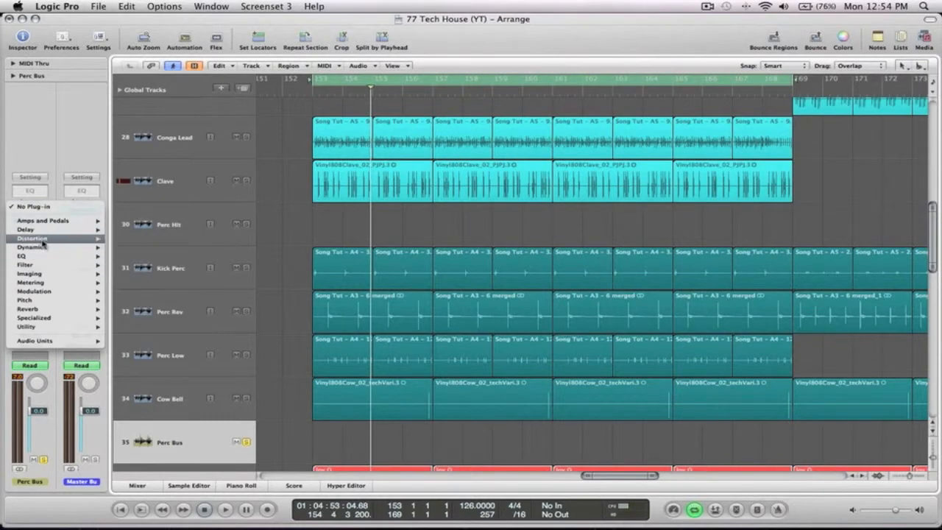
pyautogui.click(221, 241)
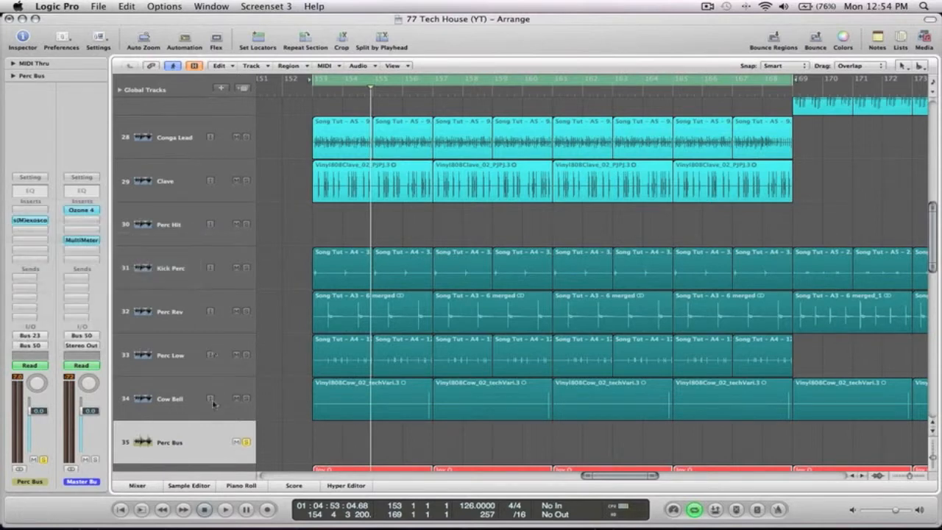
pyautogui.click(33, 221)
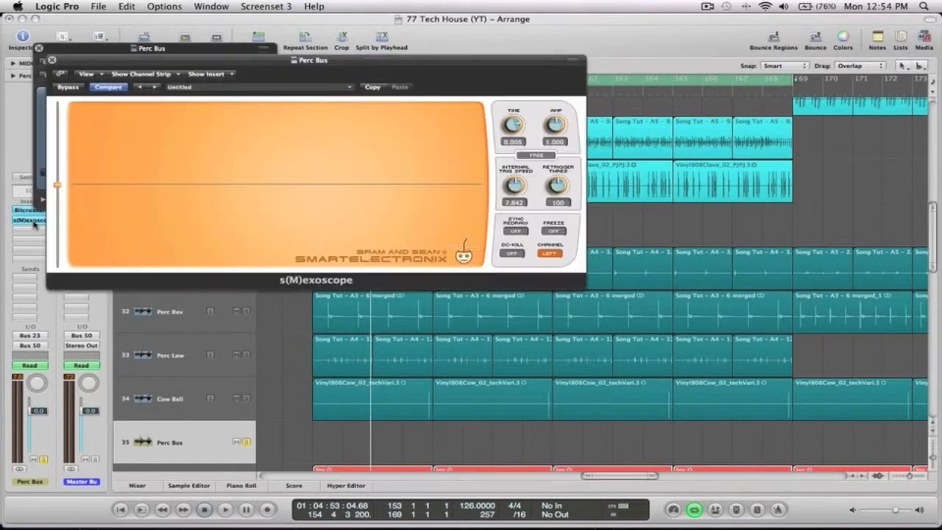
pyautogui.moveTo(257, 66); pyautogui.dragTo(532, 32)
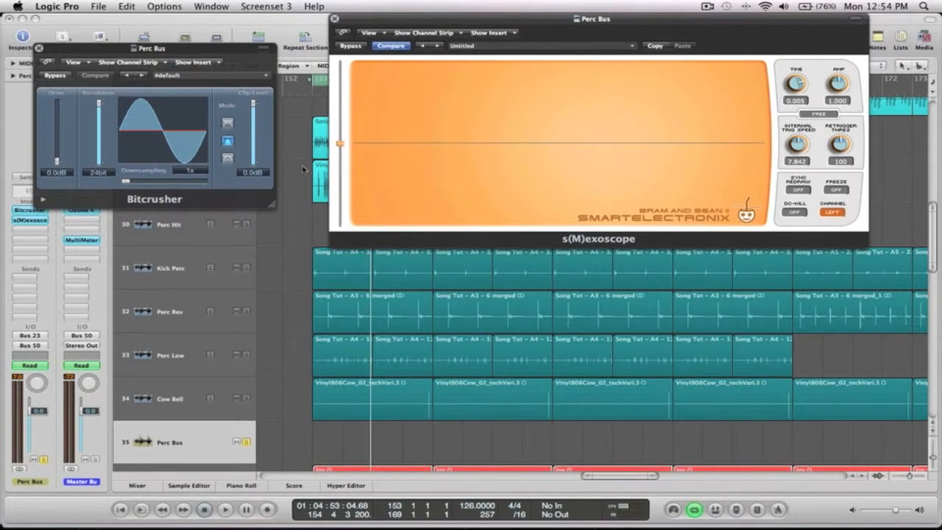
# Play the loop and lower the Bitcrusher's clip level to -10.0 dB while checking the peaks in the oscilloscope
pyautogui.press('space')
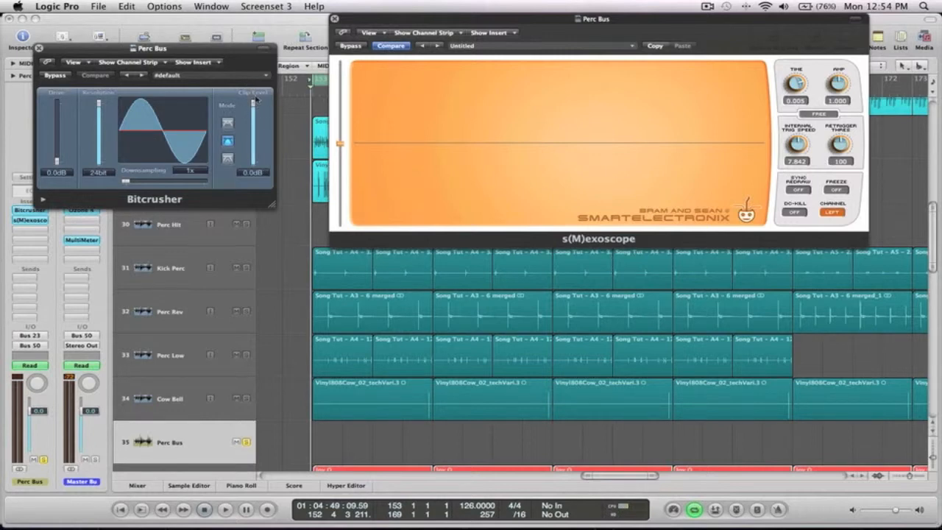
pyautogui.press('space')
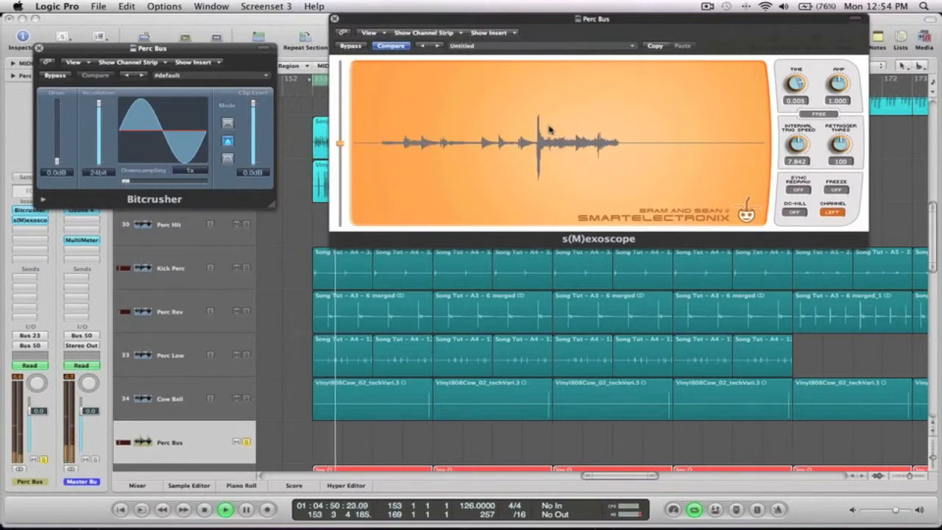
pyautogui.moveTo(252, 103); pyautogui.dragTo(254, 183)
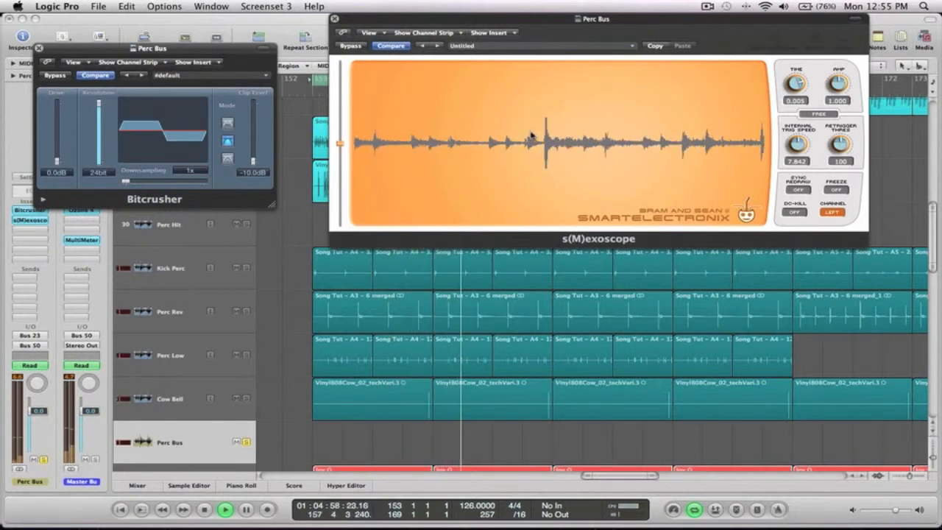
pyautogui.press('space')
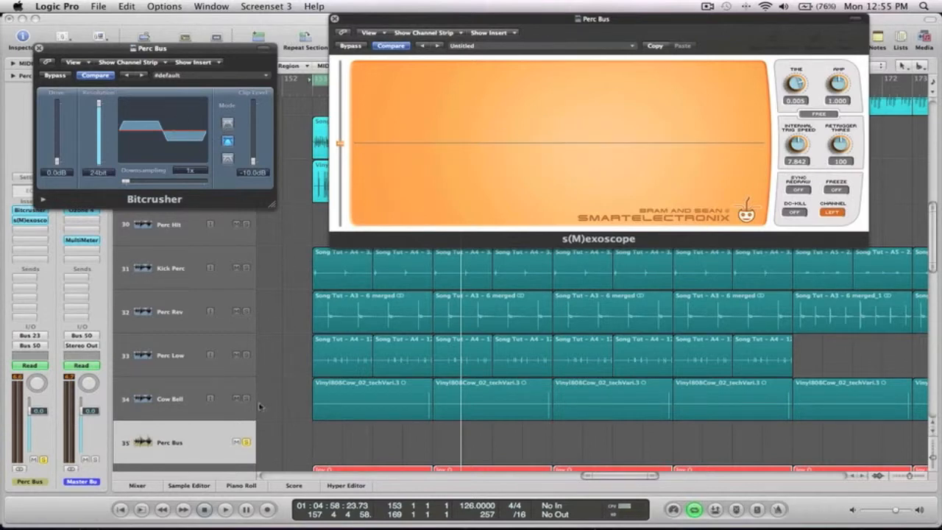
pyautogui.press('space')
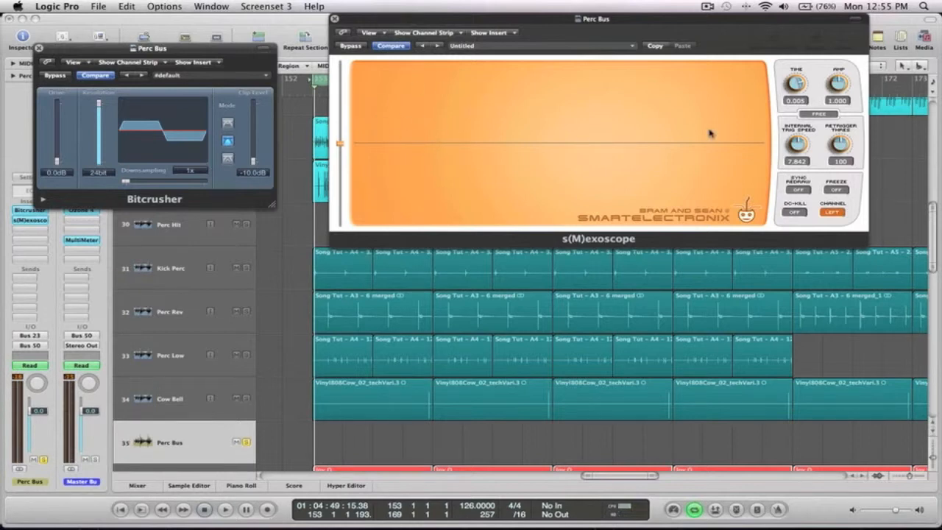
# Reset the Perc Rev track's volume to 0.0 dB and play the loop through the Bitcrusher to check its peaks
pyautogui.click(159, 313)
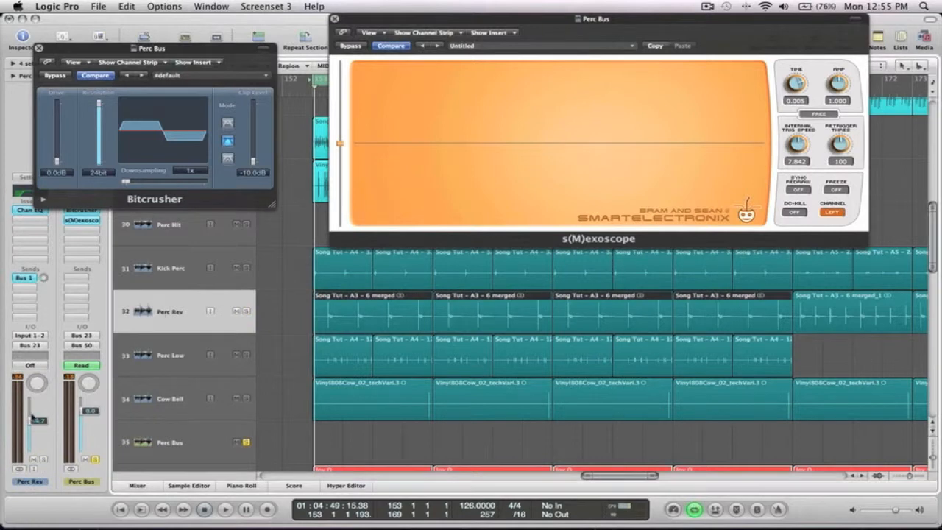
pyautogui.keyDown('alt'); pyautogui.click(40, 426); pyautogui.keyUp('alt')
pyautogui.press('space')
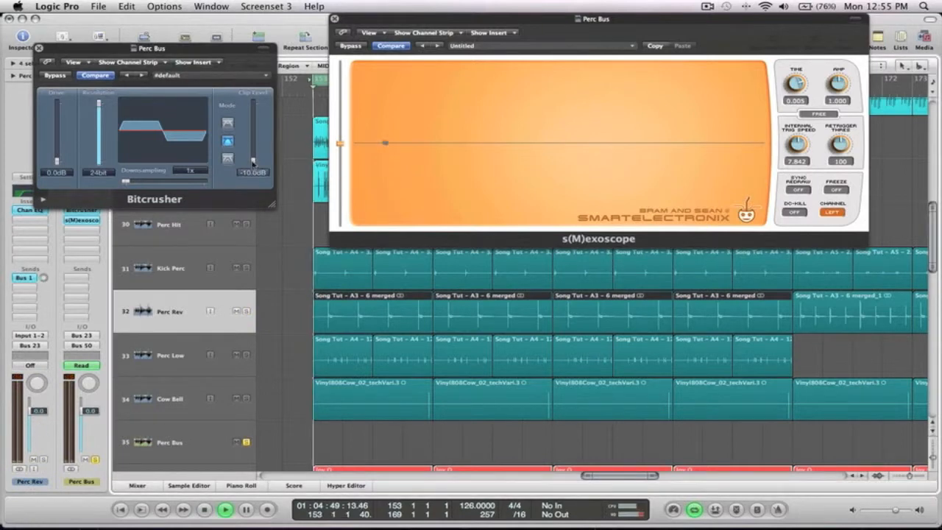
pyautogui.press('space')
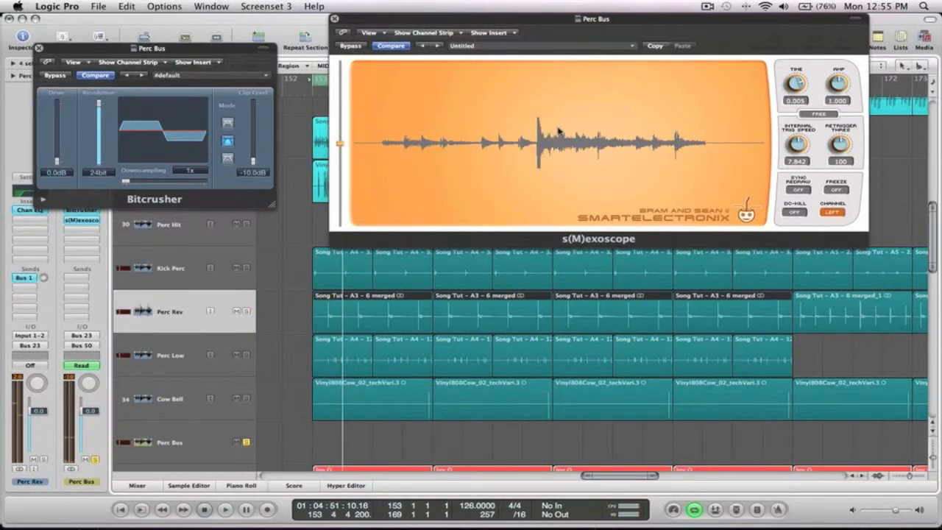
# Compare the peaks during playback with the Bitcrusher's clip level reset to 0.0 dB and set back to -10.0 dB
pyautogui.keyDown('alt'); pyautogui.click(253, 161); pyautogui.keyUp('alt')
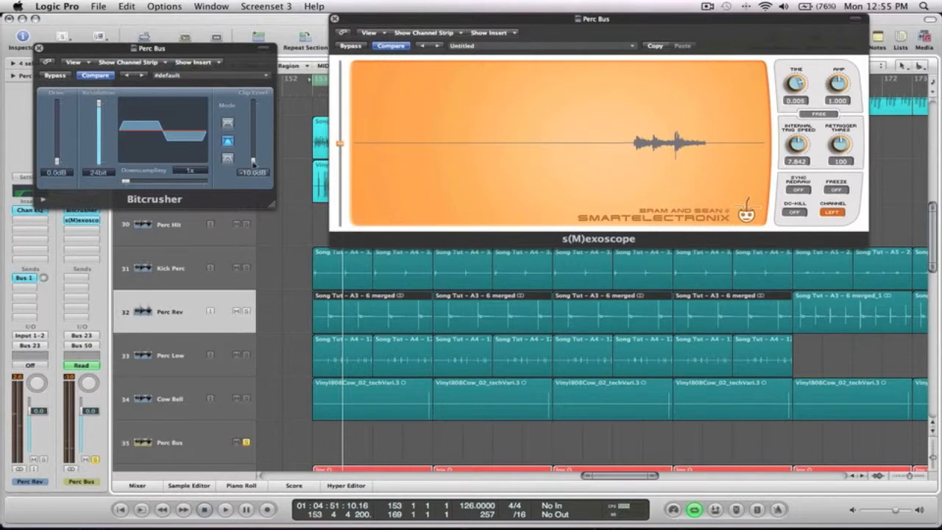
pyautogui.press('space')
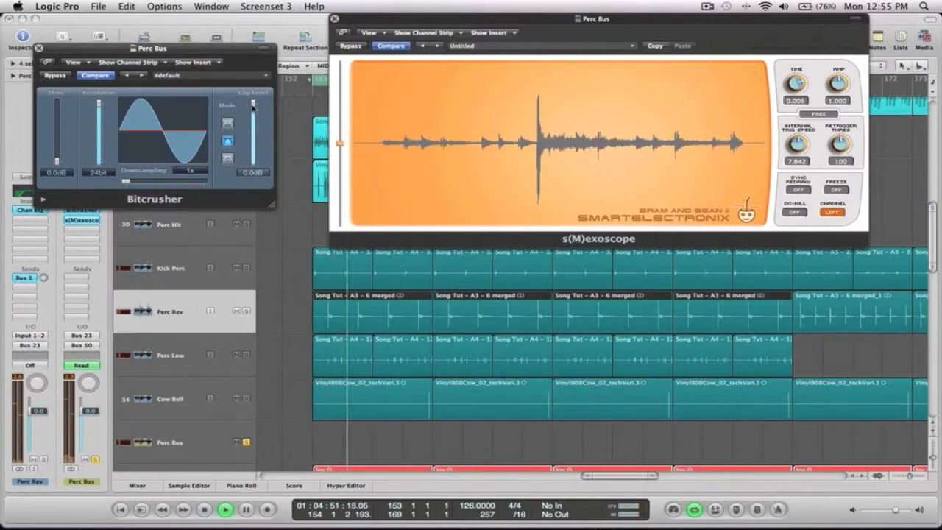
pyautogui.moveTo(253, 105); pyautogui.dragTo(253, 161)
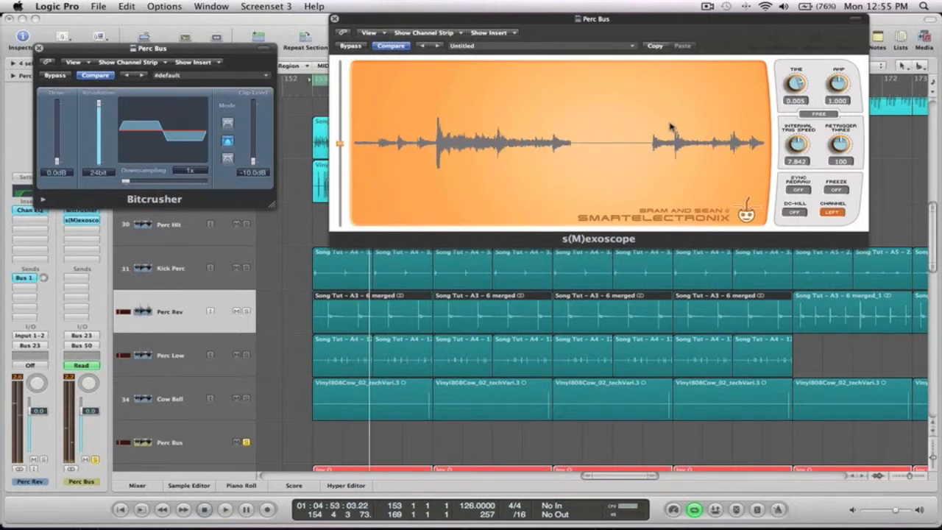
# Close both plug-in windows and lower the Perc Rev track's volume to -16.6 dB
pyautogui.click(39, 48)
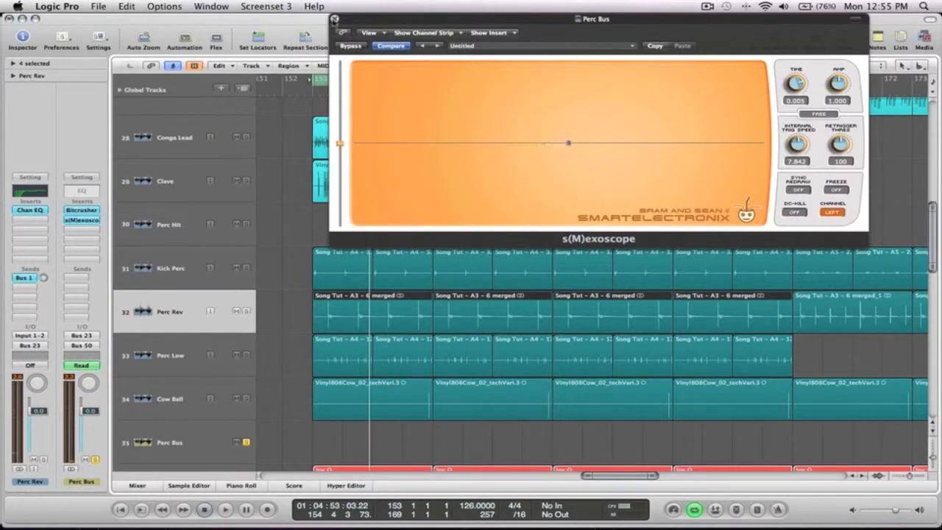
pyautogui.click(334, 19)
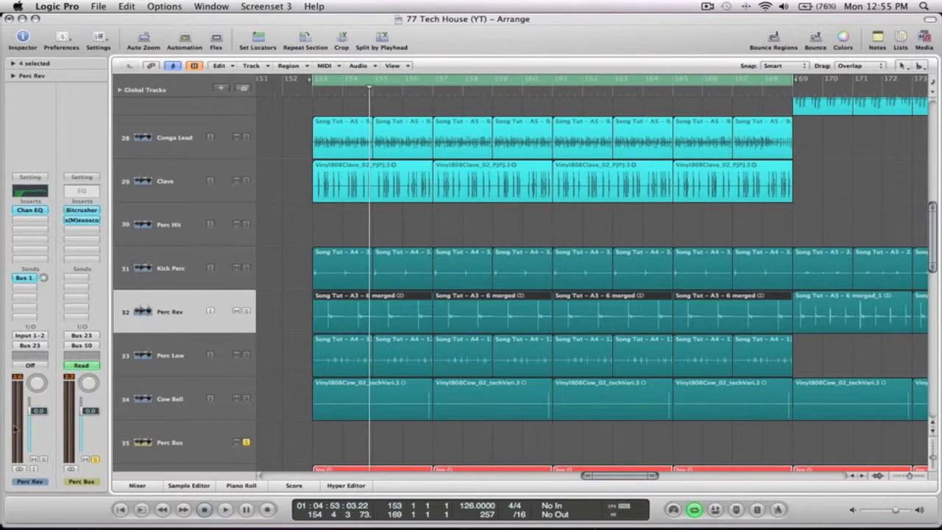
pyautogui.moveTo(39, 411); pyautogui.dragTo(38, 435)
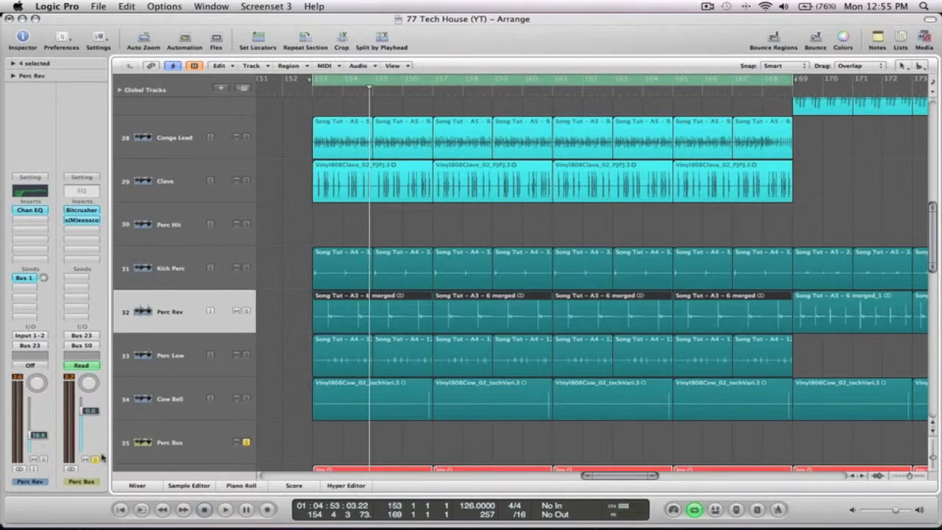
# Remove the Bitcrusher and s(M)exoscope inserts from the Perc Bus
pyautogui.click(195, 440)
pyautogui.click(37, 214)
pyautogui.click(33, 212)
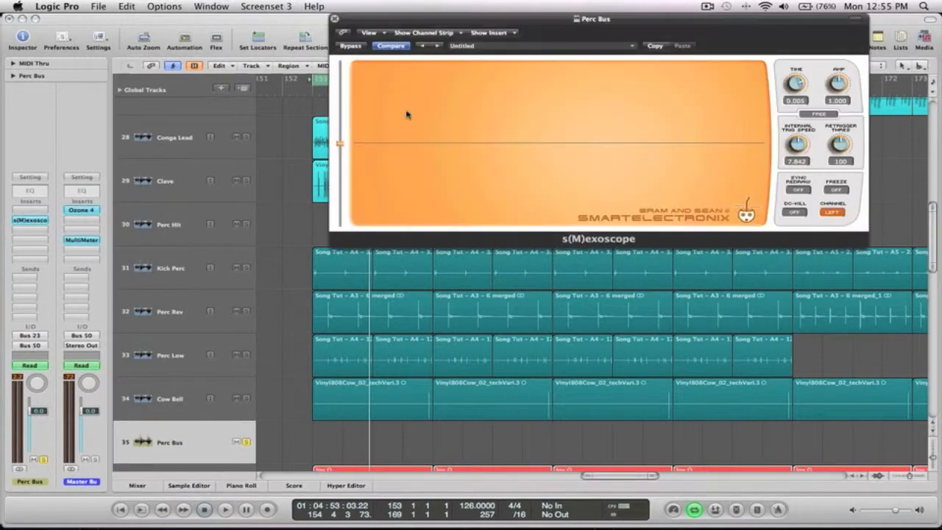
pyautogui.moveTo(520, 25); pyautogui.dragTo(380, 47)
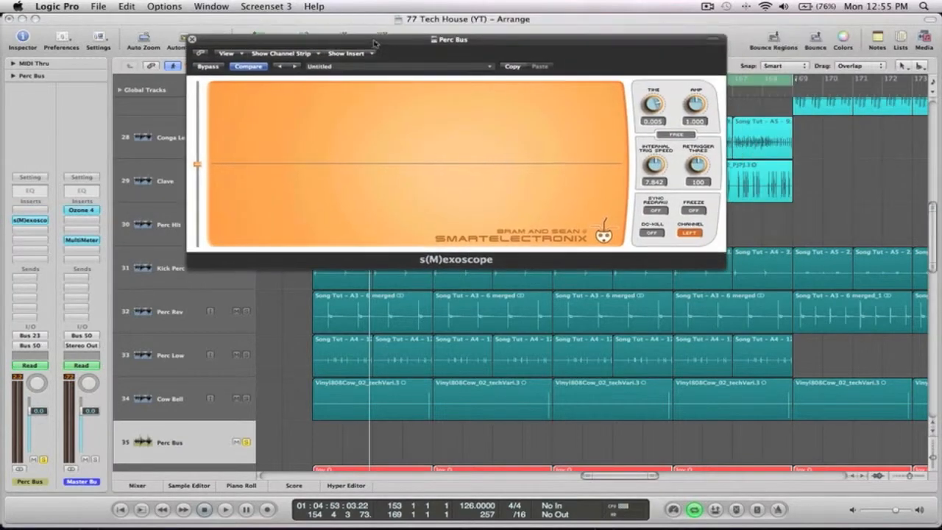
pyautogui.click(191, 39)
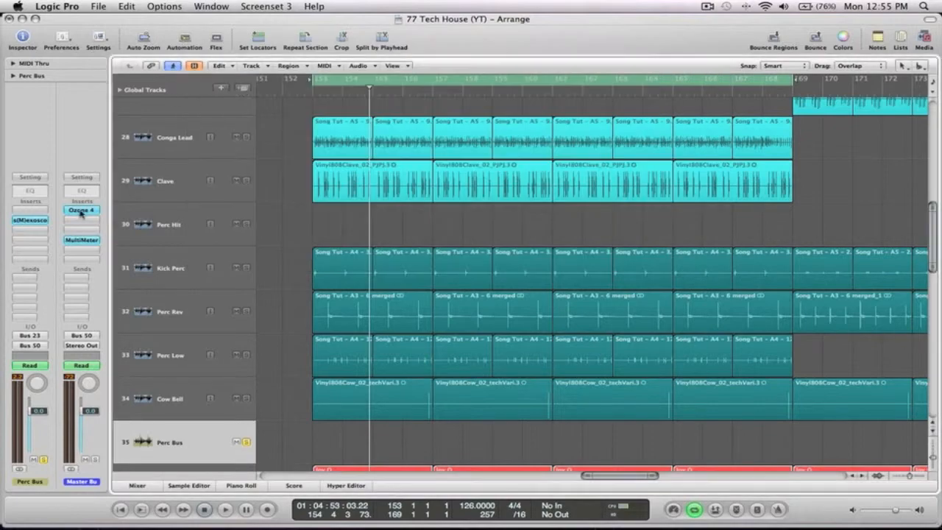
pyautogui.click(45, 220)
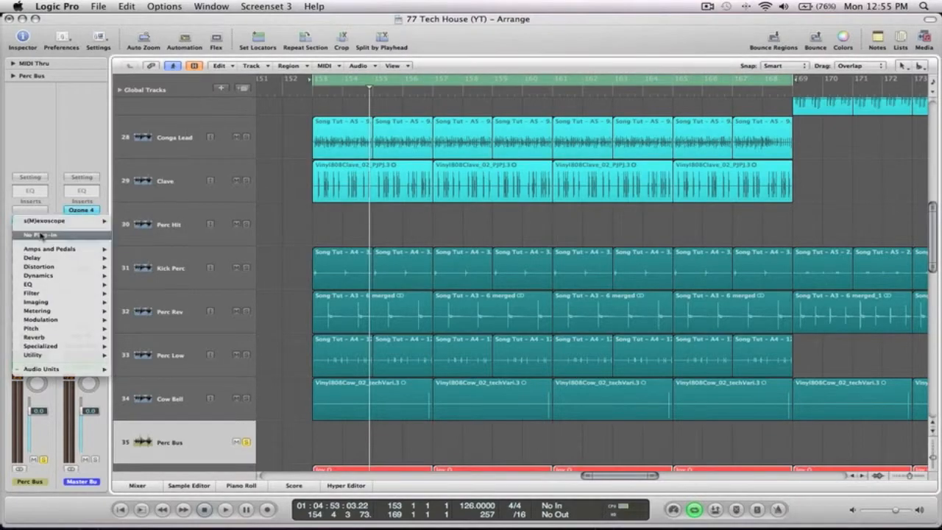
pyautogui.click(26, 221)
# Unsolo the Perc Bus and turn off cycle playback of the Drop section
pyautogui.press('z')
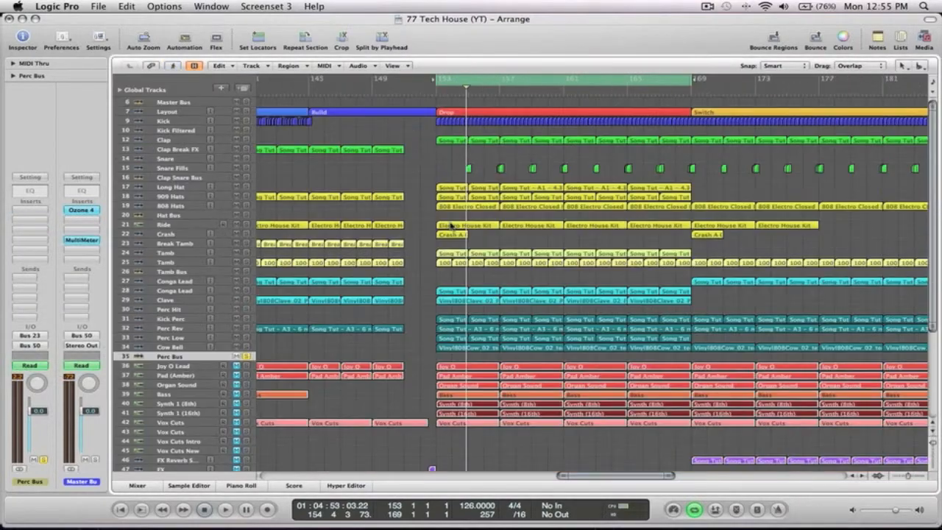
pyautogui.keyDown('ctrl'); pyautogui.keyDown('alt'); pyautogui.click(749, 244); pyautogui.keyUp('alt'); pyautogui.keyUp('ctrl')
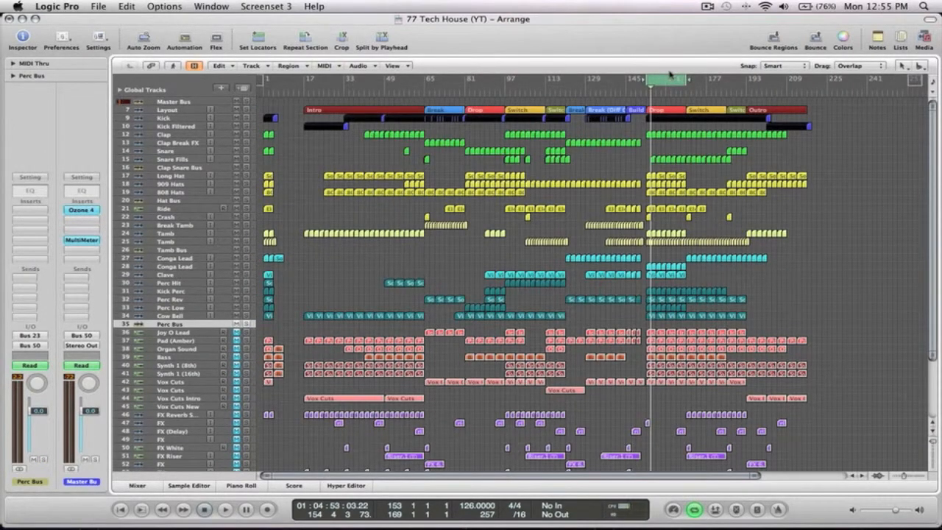
pyautogui.press('c')
# Examine the full arrangement from intro to outro, including the drum, synth, vocal and FX tracks
pyautogui.moveTo(855, 368); pyautogui.dragTo(302, 111)
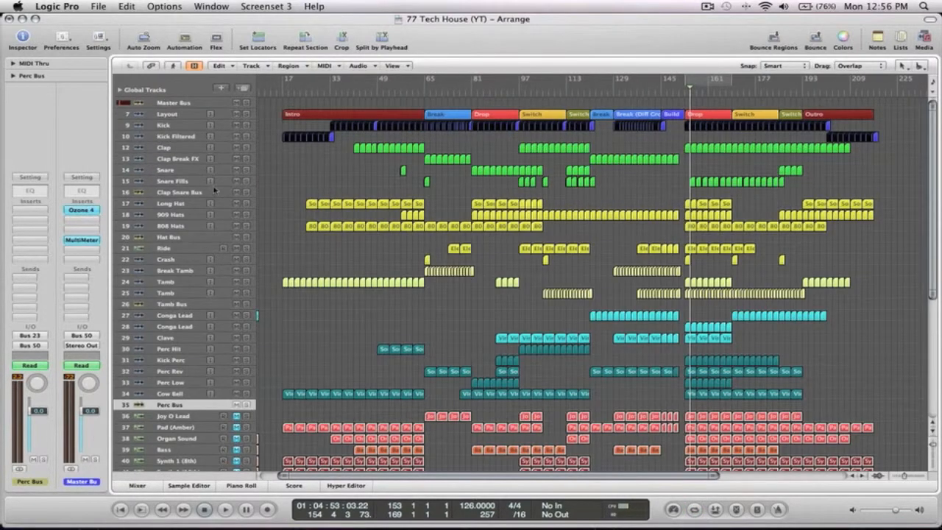
pyautogui.hscroll(5, 213, 189)
pyautogui.hscroll(-6, 432, 182)
pyautogui.hscroll(1, 434, 182)
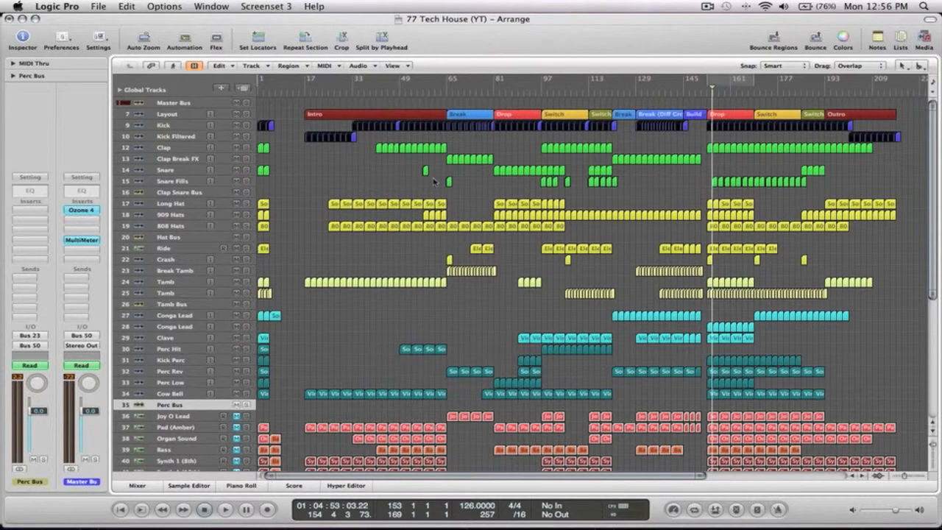
pyautogui.keyDown('ctrl'); pyautogui.keyDown('alt'); pyautogui.click(478, 199); pyautogui.keyUp('alt'); pyautogui.keyUp('ctrl')
pyautogui.scroll(-4, 481, 213)
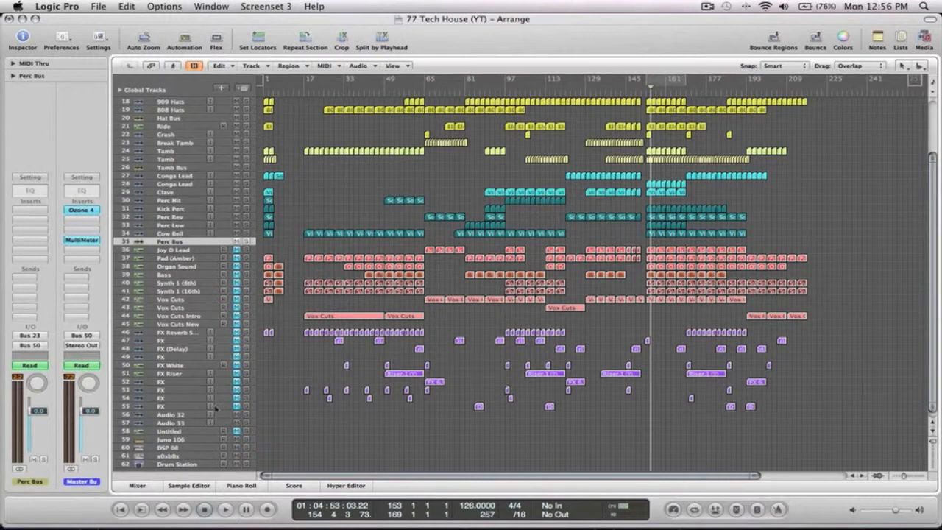
pyautogui.scroll(4, 226, 264)
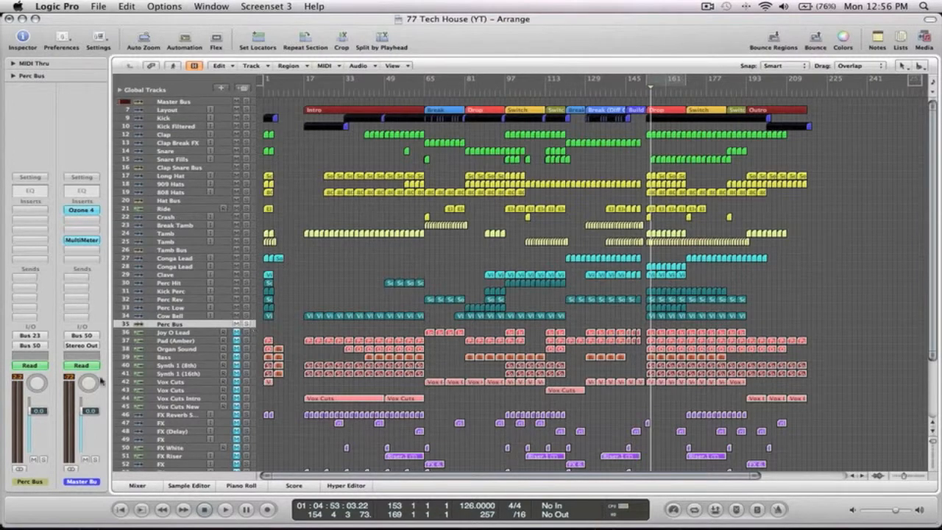
# Select the Clap Snare Bus and play the Drop, comparing the mix with Ozone 4 bypassed and active on the Master Bus
pyautogui.click(176, 168)
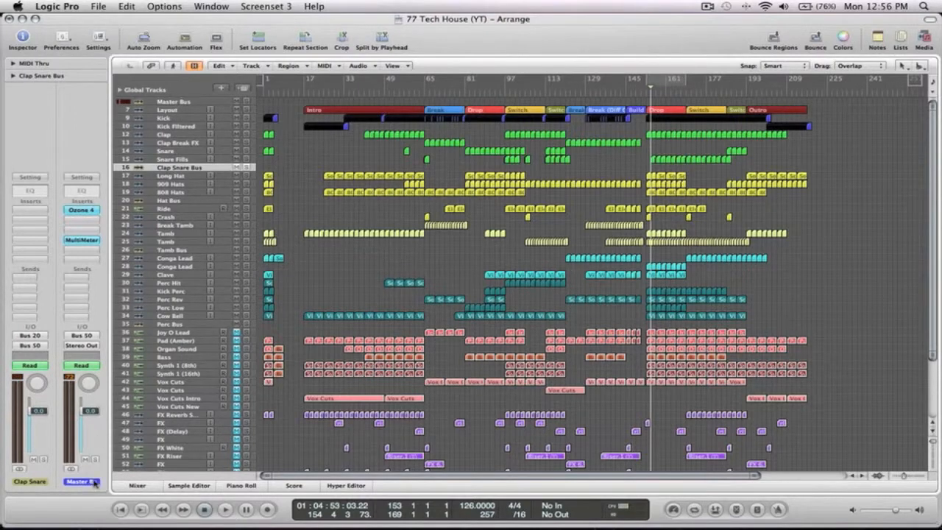
pyautogui.press('space')
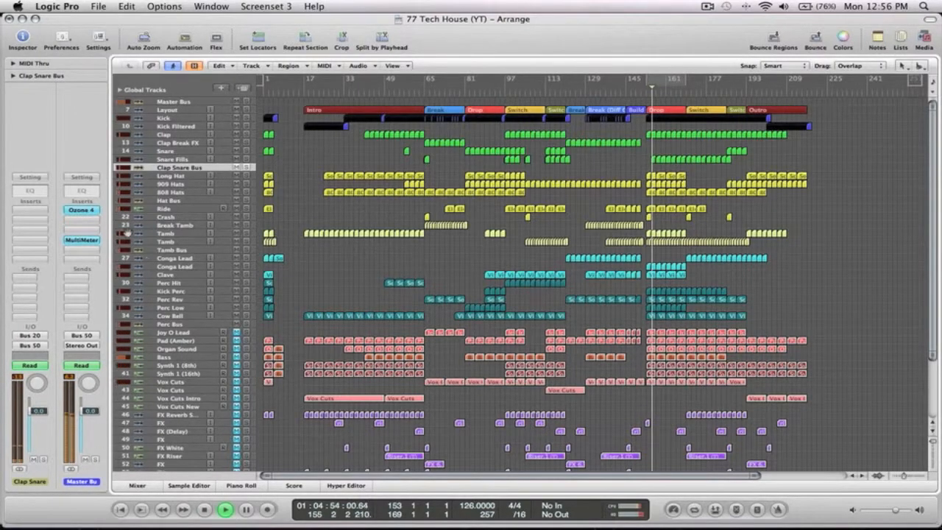
pyautogui.keyDown('alt'); pyautogui.click(82, 211); pyautogui.keyUp('alt')
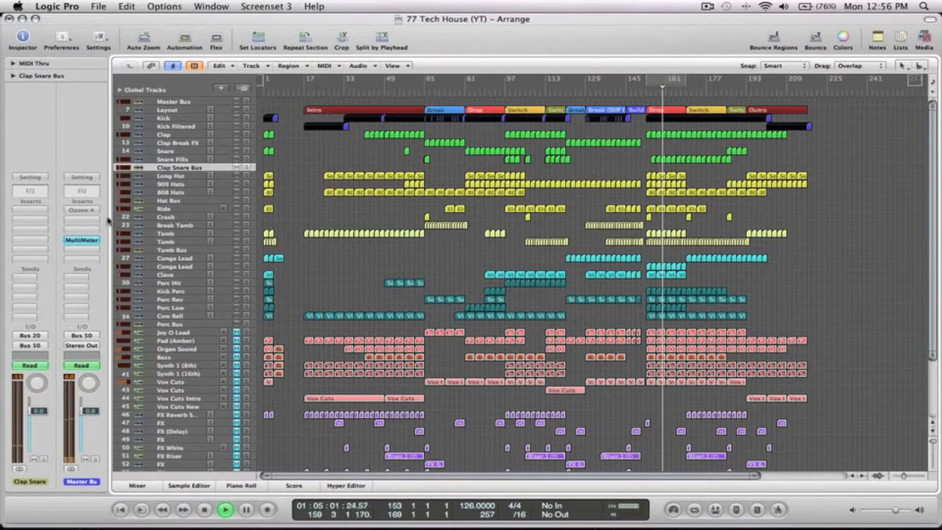
pyautogui.keyDown('alt'); pyautogui.click(84, 210); pyautogui.keyUp('alt')
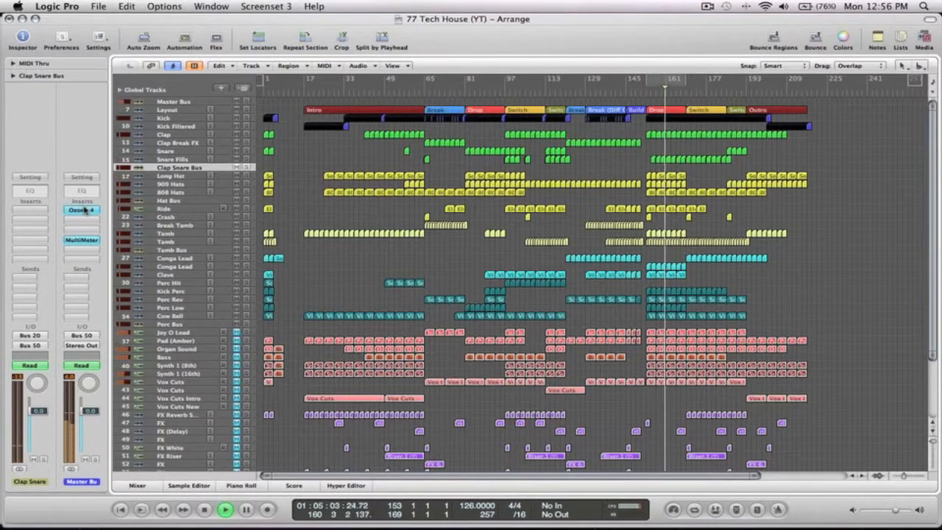
pyautogui.press('space')
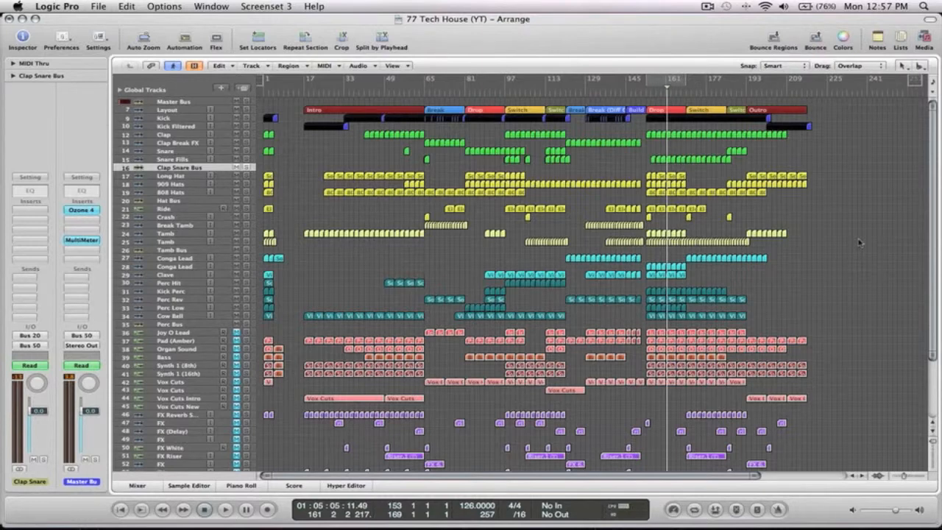
# Unmute all the FX tracks, from the FX Reverb track (46) through FX track 55
pyautogui.hscroll(3, 860, 243)
pyautogui.hscroll(-3, 784, 273)
pyautogui.scroll(-1, 852, 286)
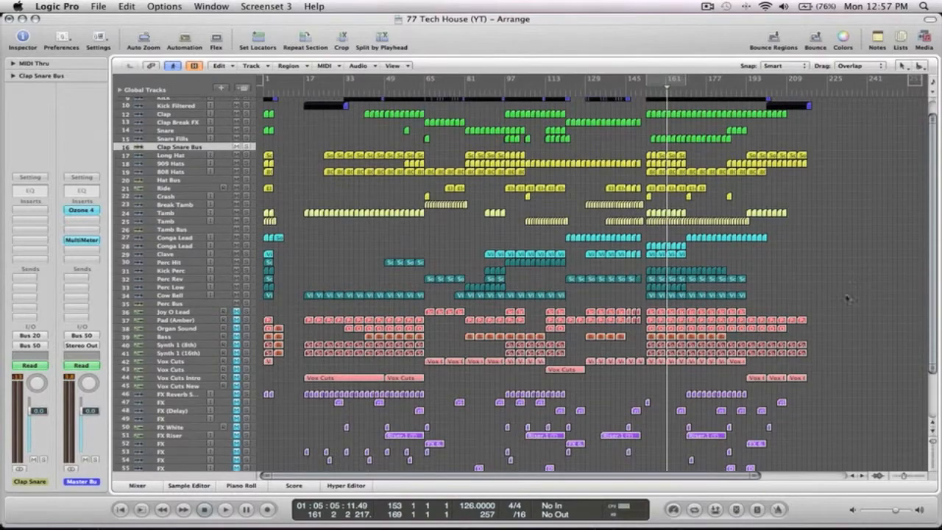
pyautogui.scroll(-3, 837, 388)
pyautogui.scroll(2, 835, 387)
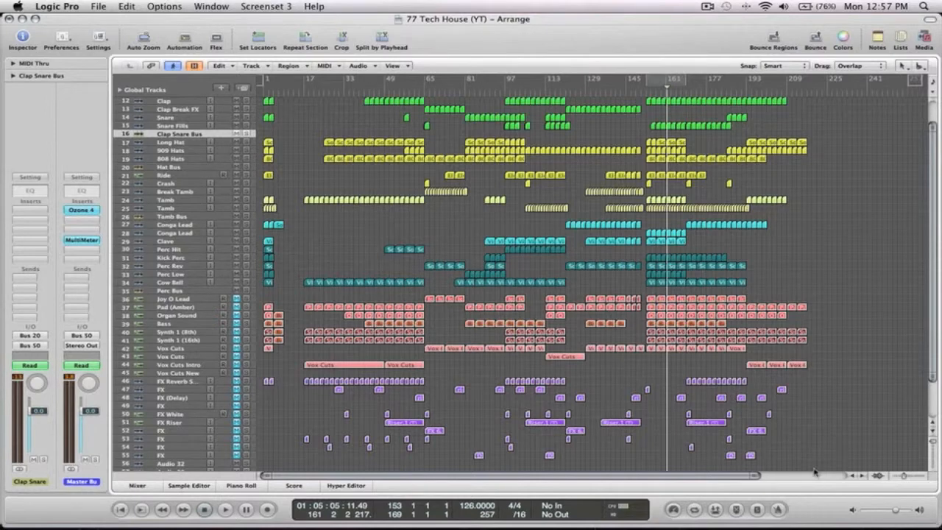
pyautogui.moveTo(836, 465); pyautogui.dragTo(254, 369)
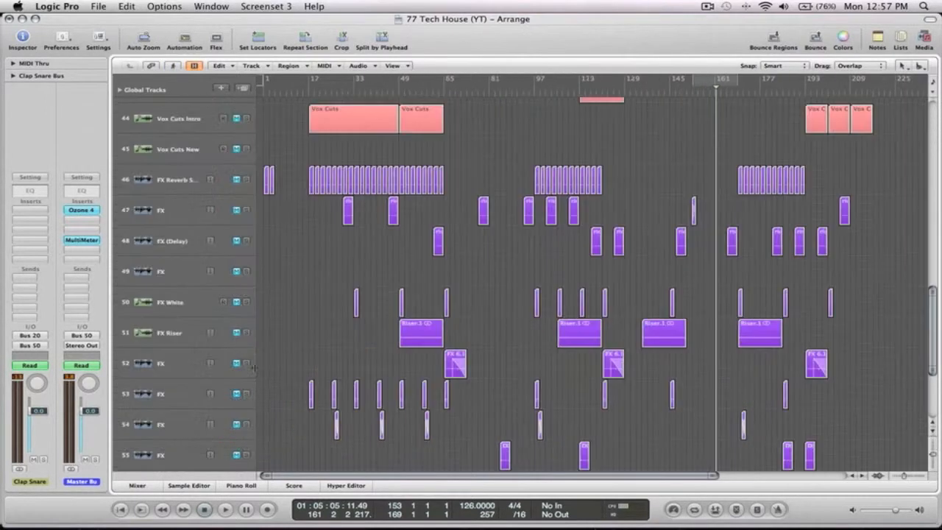
pyautogui.click(237, 179)
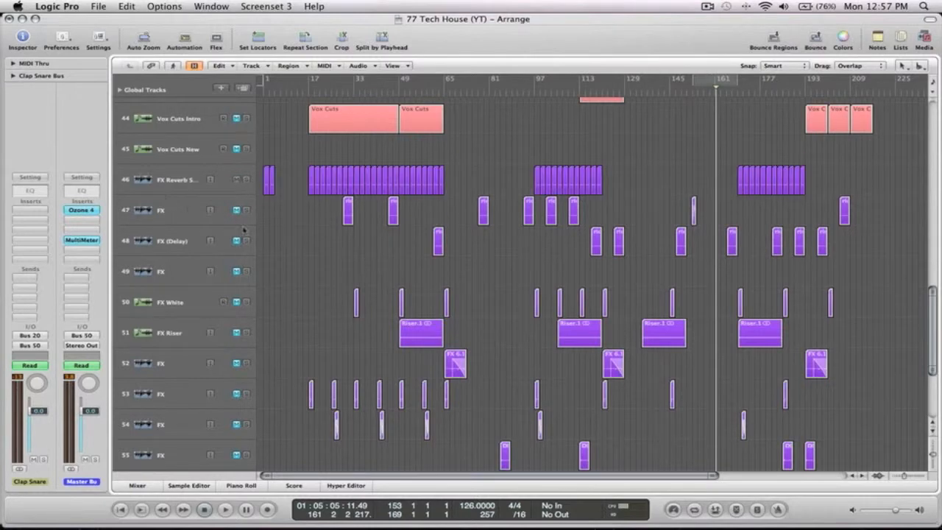
pyautogui.moveTo(236, 213); pyautogui.dragTo(236, 455)
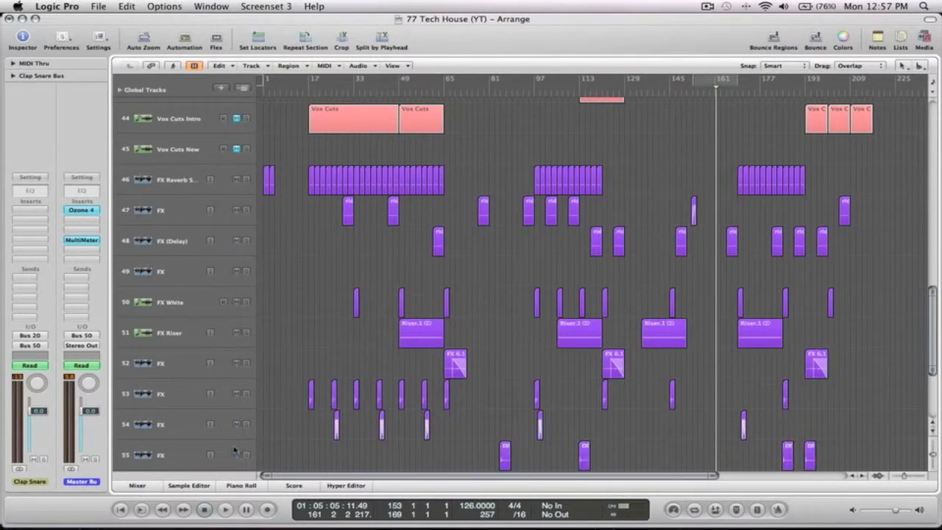
pyautogui.keyDown('ctrl'); pyautogui.keyDown('alt'); pyautogui.click(337, 286); pyautogui.keyUp('alt'); pyautogui.keyUp('ctrl')
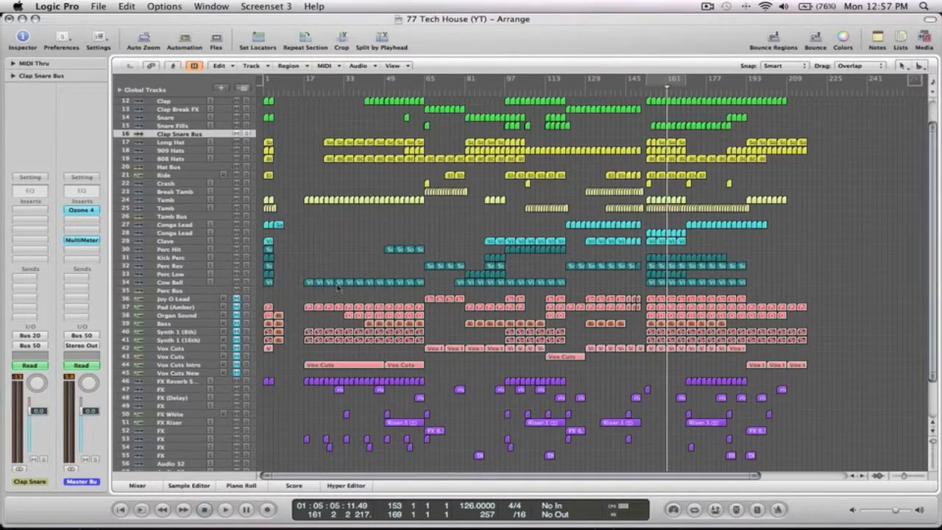
# Route the output of all the FX tracks, from the FX Reverb track (46) through FX track 55, to Bus 30
pyautogui.click(177, 382)
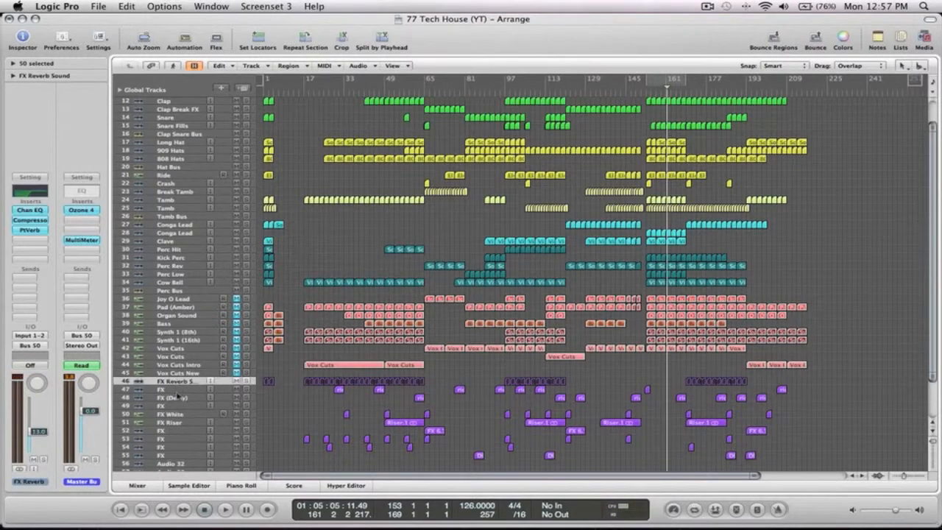
pyautogui.click(177, 389)
pyautogui.click(178, 397)
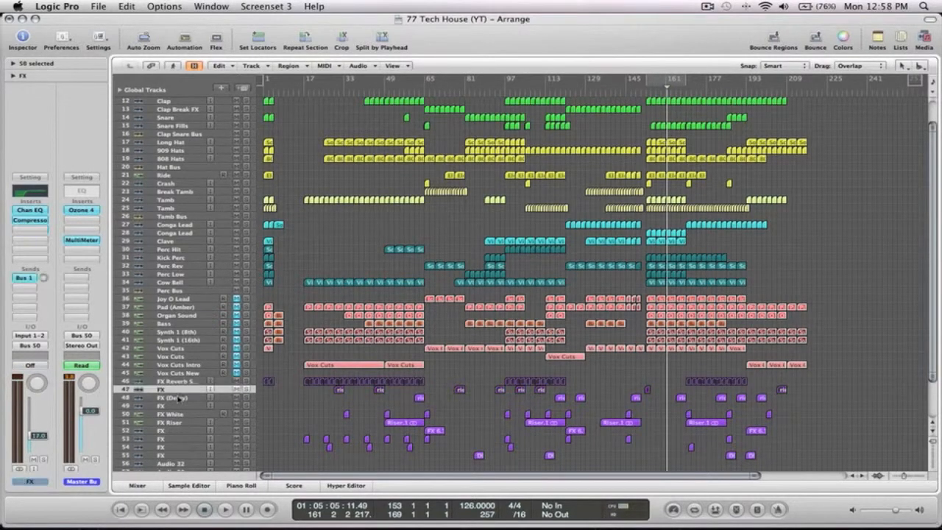
pyautogui.click(178, 406)
pyautogui.click(178, 417)
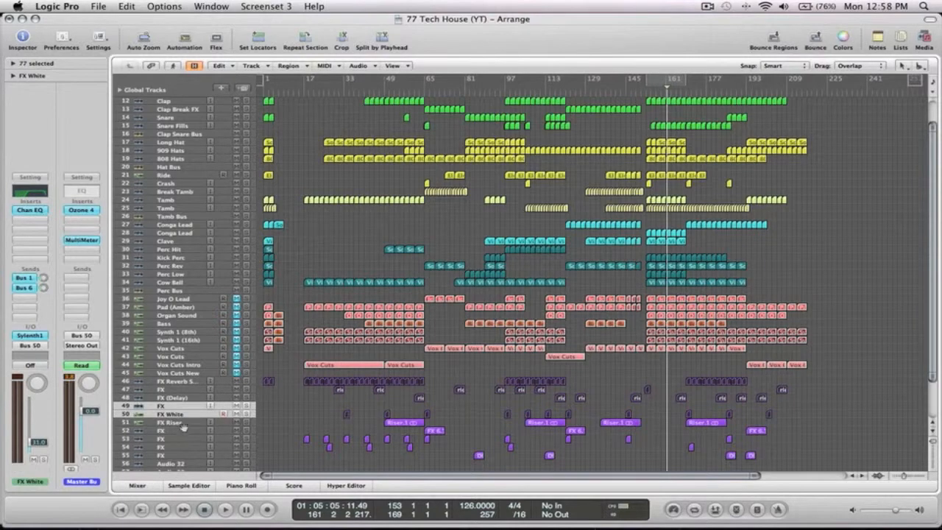
pyautogui.keyDown('shift'); pyautogui.click(181, 425); pyautogui.keyUp('shift')
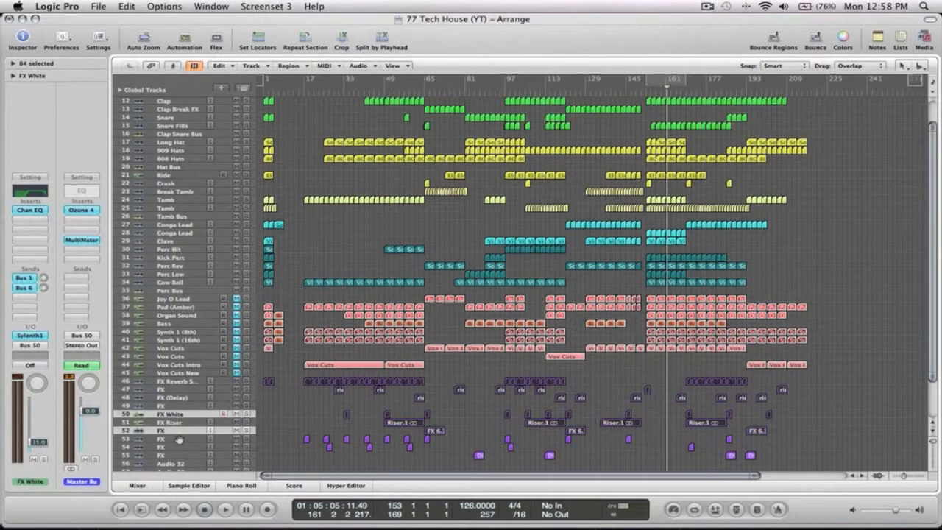
pyautogui.keyDown('shift'); pyautogui.click(180, 447); pyautogui.keyUp('shift')
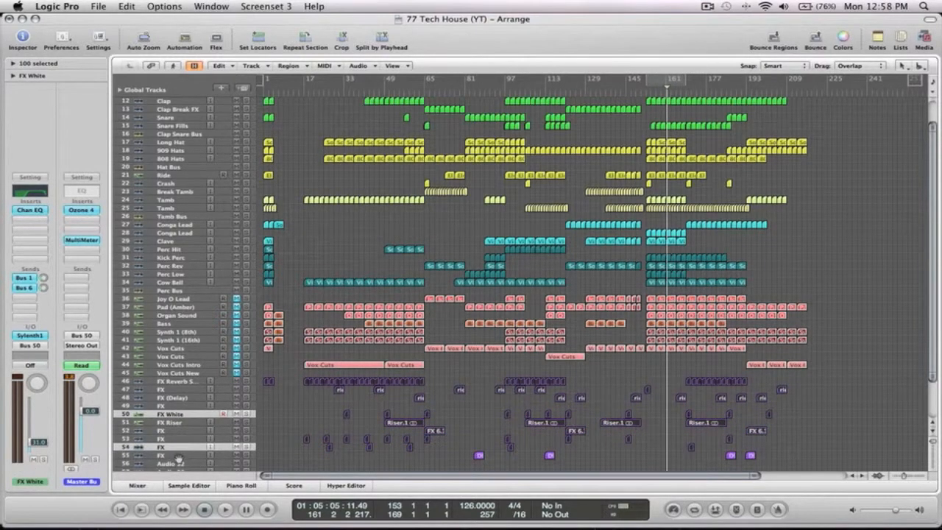
pyautogui.keyDown('shift'); pyautogui.click(180, 456); pyautogui.keyUp('shift')
pyautogui.click(151, 486)
pyautogui.hscroll(10, 513, 304)
pyautogui.hscroll(-10, 514, 305)
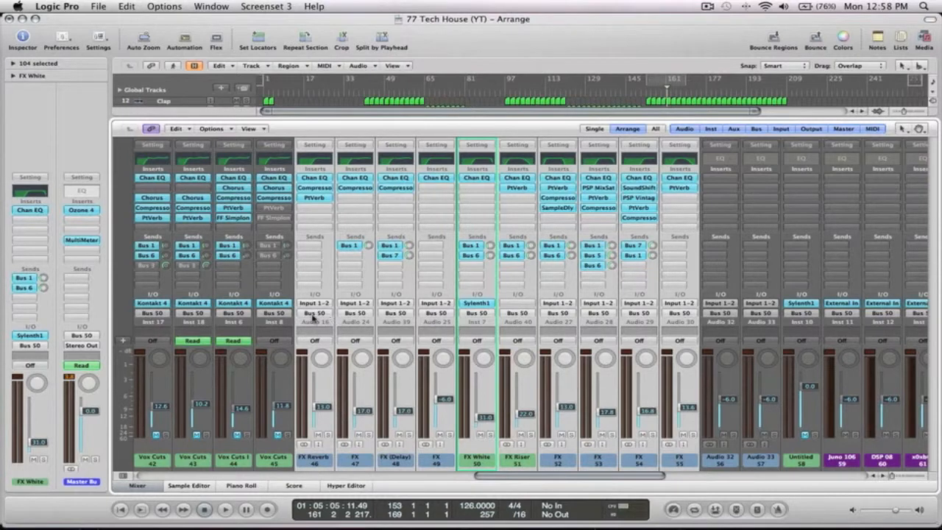
pyautogui.click(315, 315)
pyautogui.moveTo(312, 345)
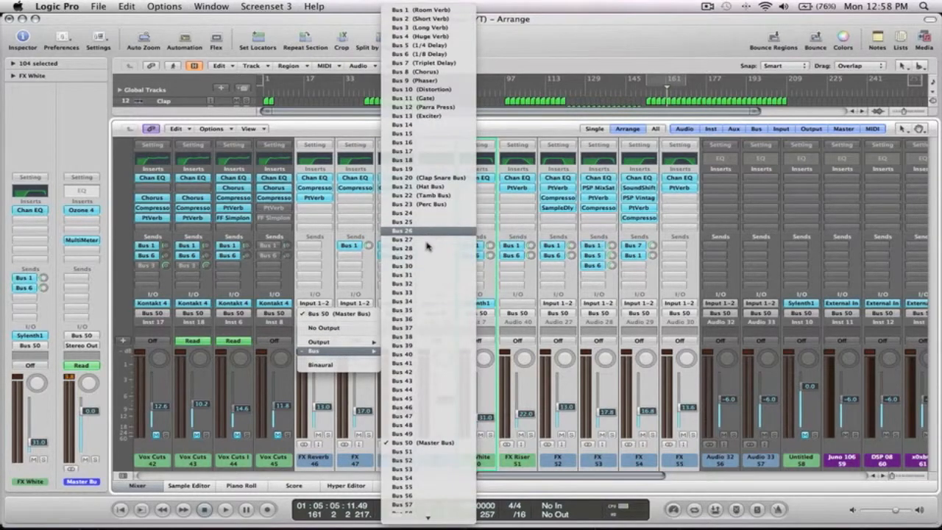
pyautogui.click(431, 265)
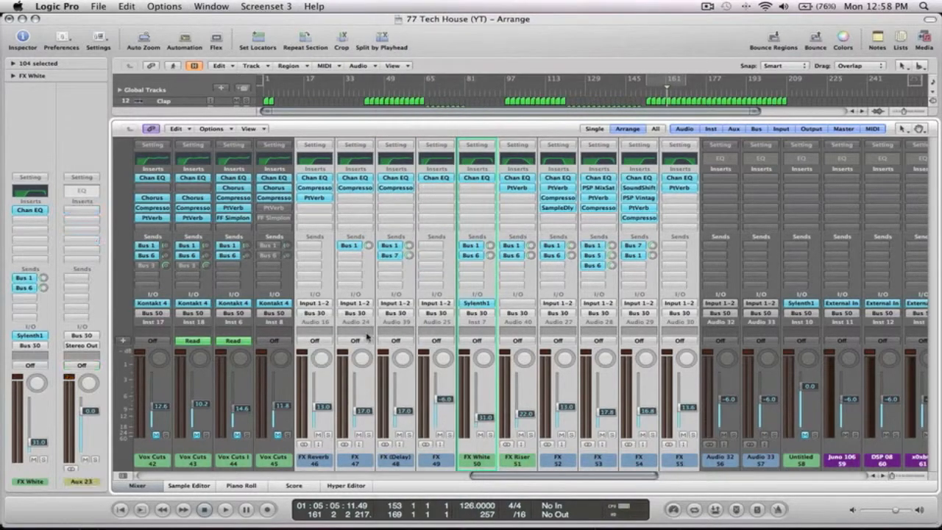
# Set the output of the new aux fed by Bus 30 to Bus 50 (Master Bus)
pyautogui.doubleClick(475, 314)
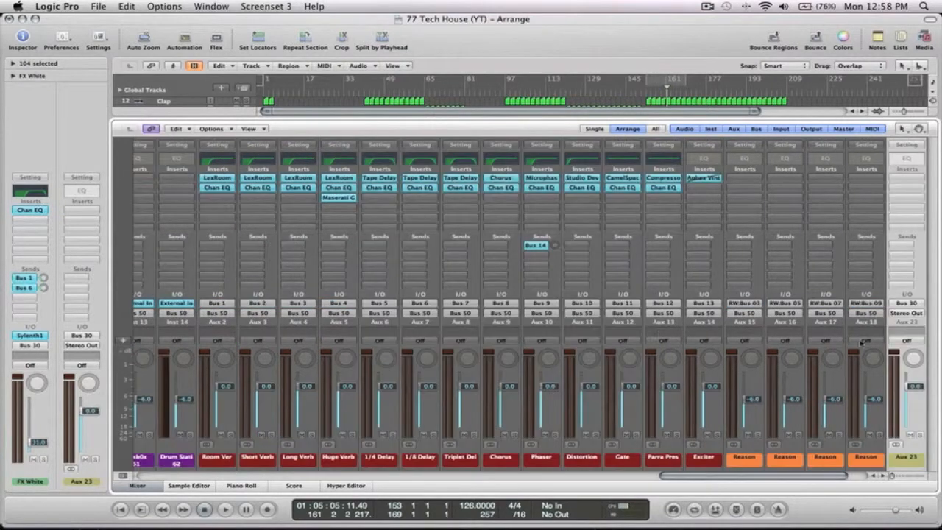
pyautogui.click(905, 314)
pyautogui.moveTo(852, 353)
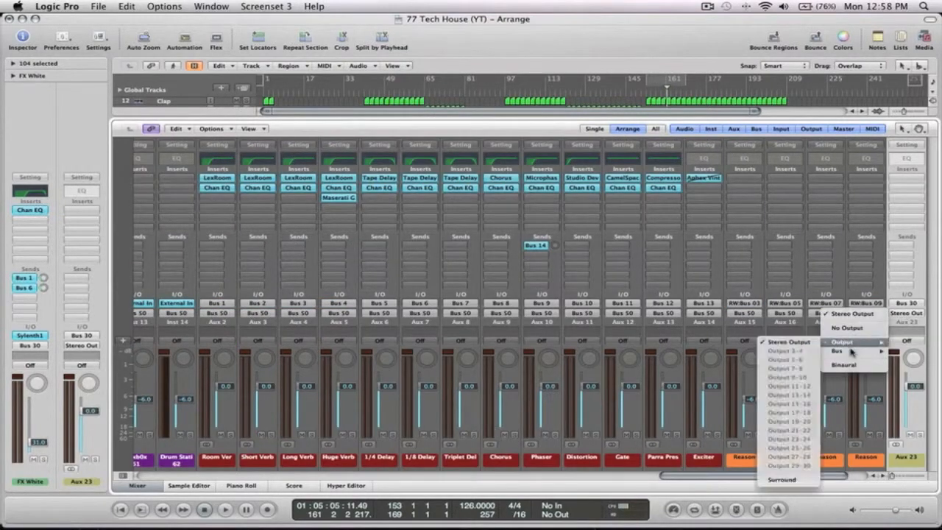
pyautogui.click(771, 443)
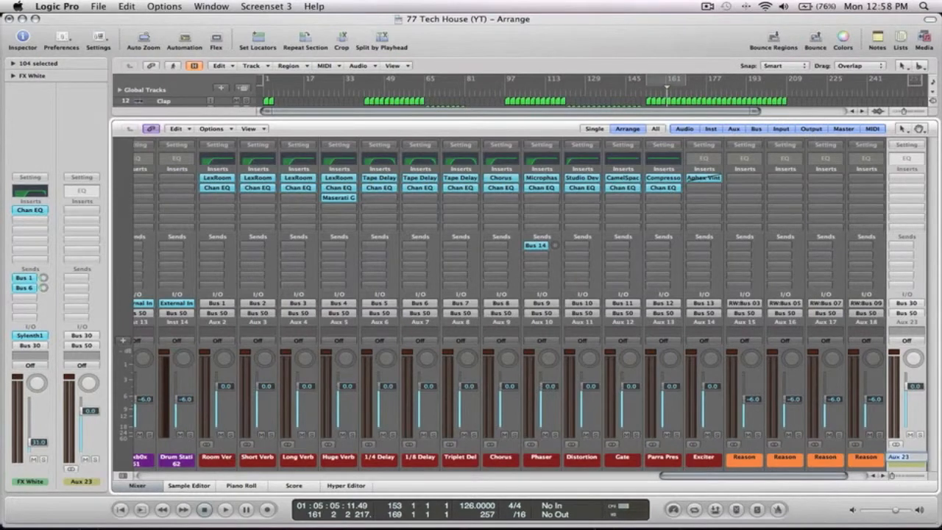
# Name the aux Fx Bus with Read automation and place its arrange track directly below the last FX track
pyautogui.click(912, 341)
pyautogui.click(914, 349)
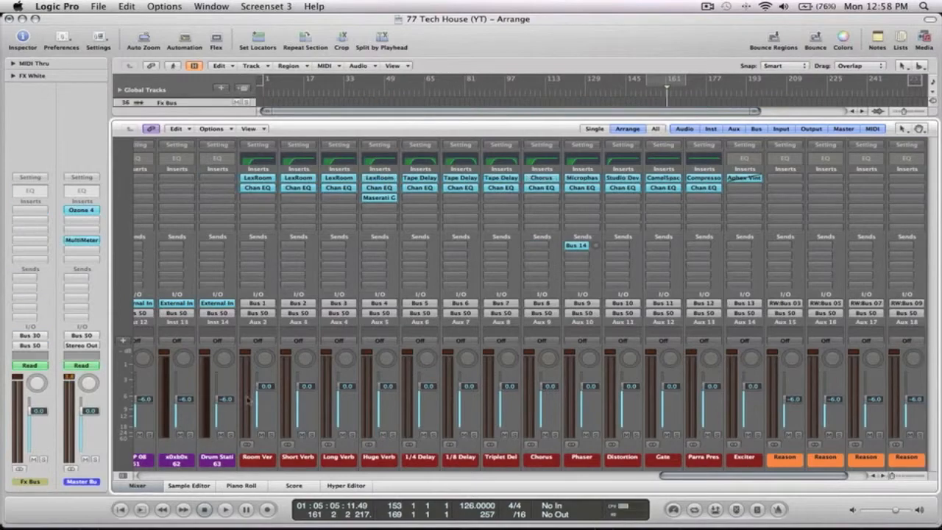
pyautogui.click(135, 485)
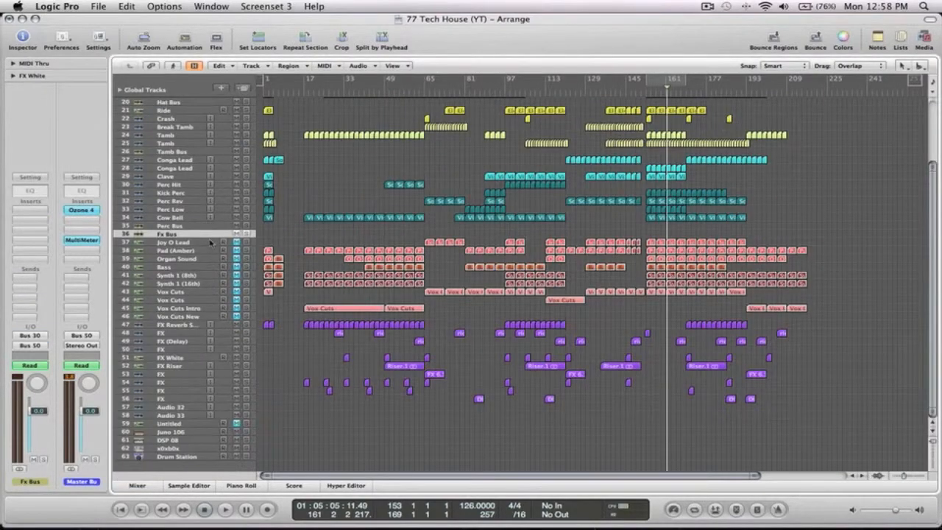
pyautogui.moveTo(137, 261); pyautogui.dragTo(147, 401)
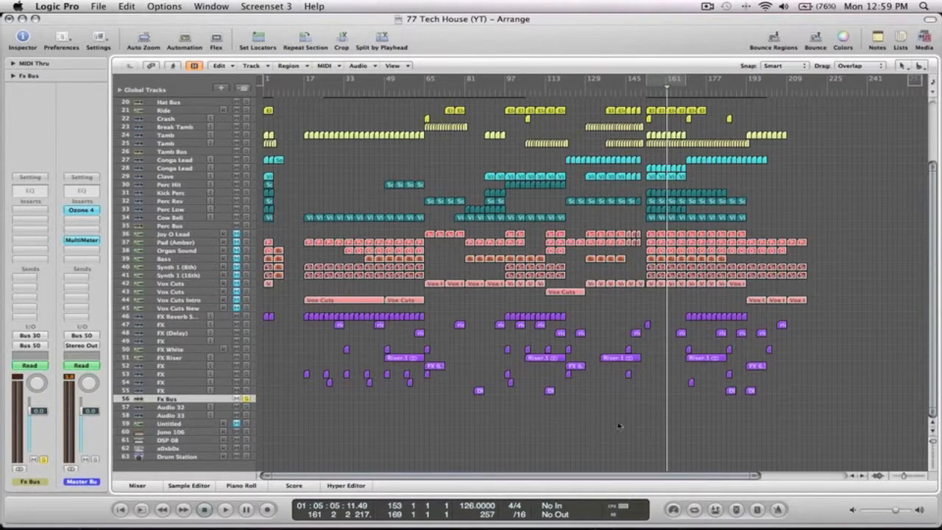
# Set a cycle range from bar 53 to bar 73 and play it with the Fx Bus soloed
pyautogui.moveTo(529, 429); pyautogui.dragTo(342, 281)
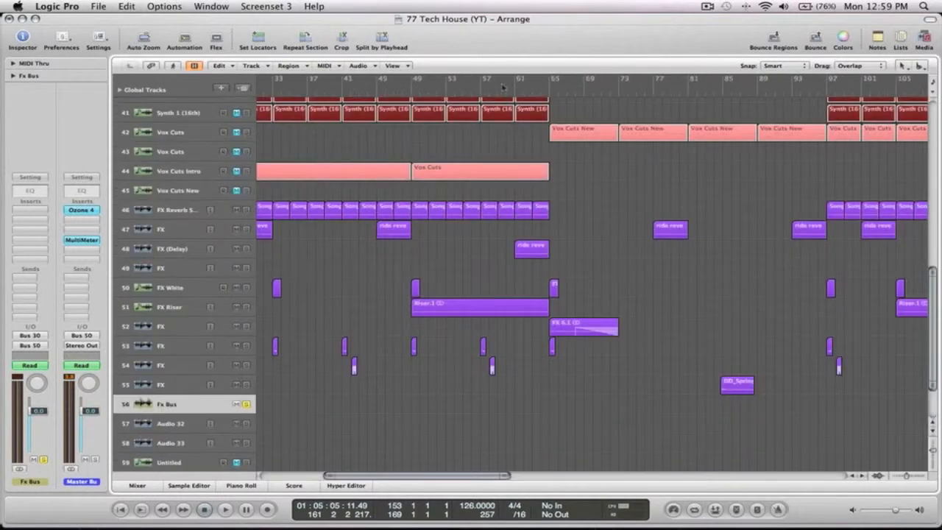
pyautogui.moveTo(461, 84); pyautogui.dragTo(619, 96)
pyautogui.moveTo(364, 268); pyautogui.dragTo(360, 267)
pyautogui.keyDown('ctrl'); pyautogui.keyDown('alt'); pyautogui.click(549, 243); pyautogui.keyUp('alt'); pyautogui.keyUp('ctrl')
pyautogui.press('space')
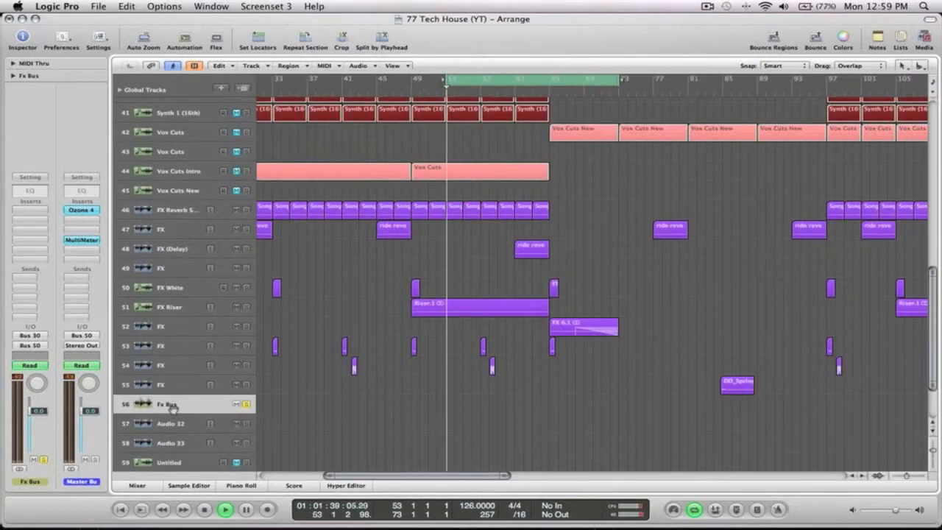
# Add a Channel EQ to the Fx Bus with a low cut at 48 Hz and a 48 dB/Oct slope
pyautogui.doubleClick(30, 192)
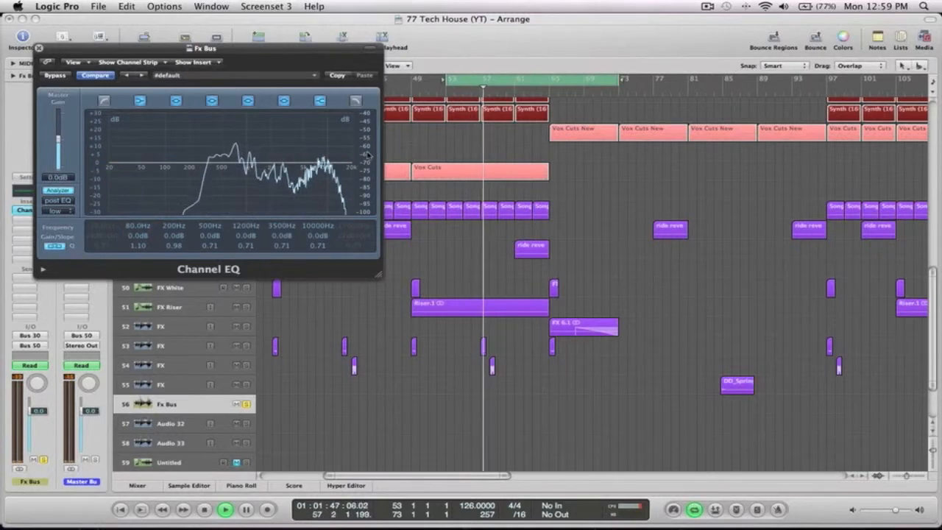
pyautogui.click(104, 101)
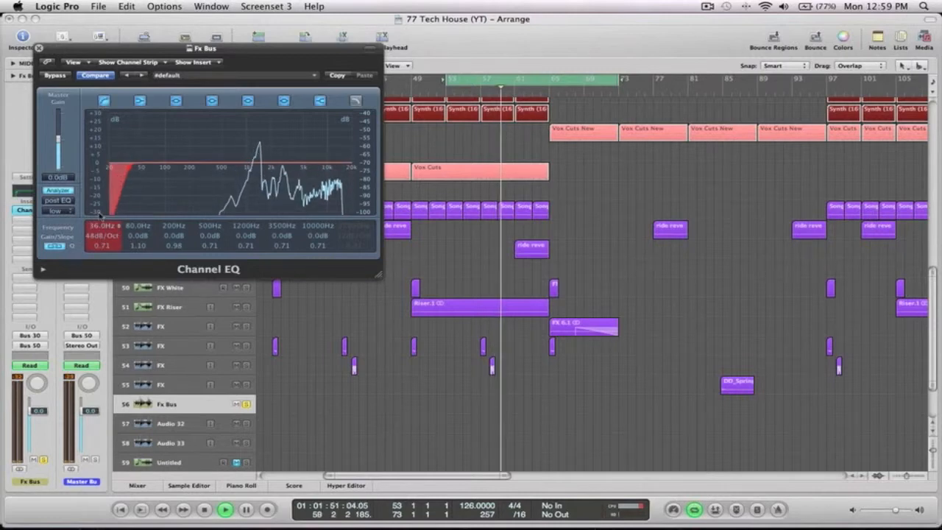
pyautogui.moveTo(101, 226); pyautogui.dragTo(100, 225)
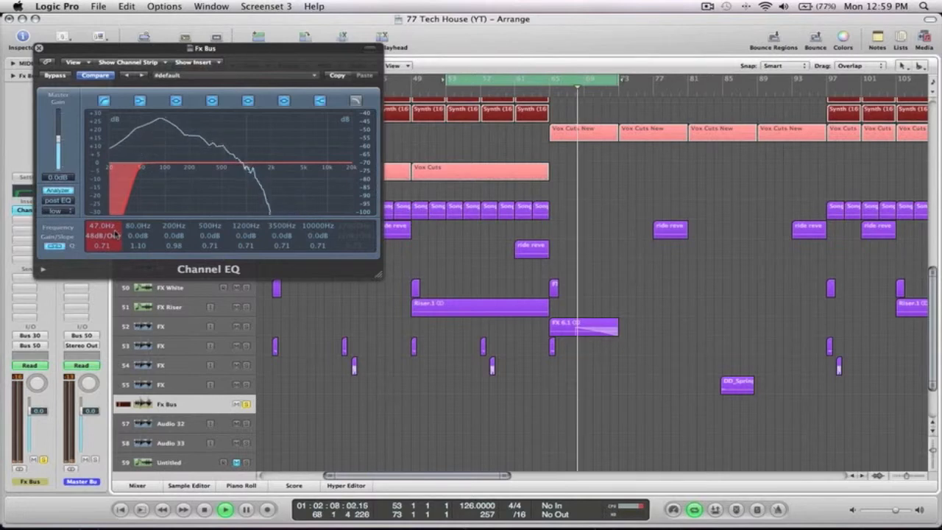
pyautogui.moveTo(103, 230); pyautogui.dragTo(102, 227)
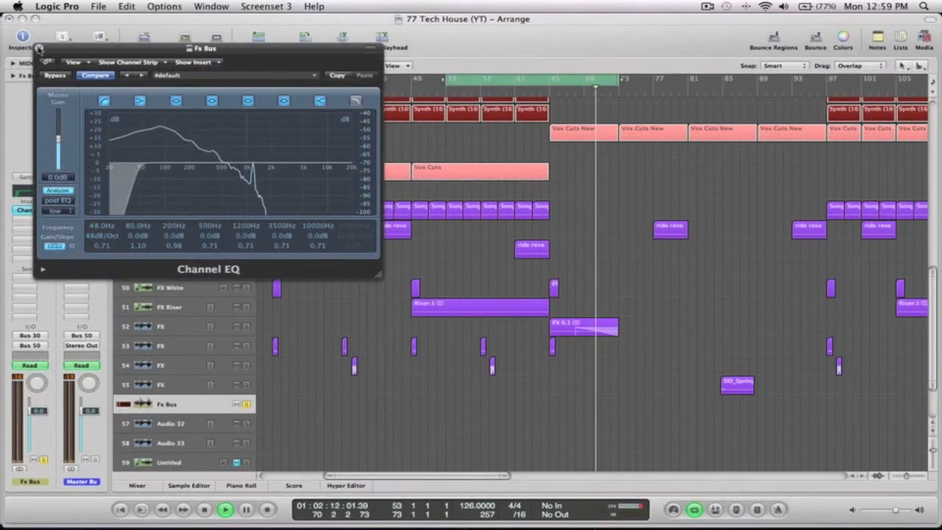
pyautogui.click(39, 49)
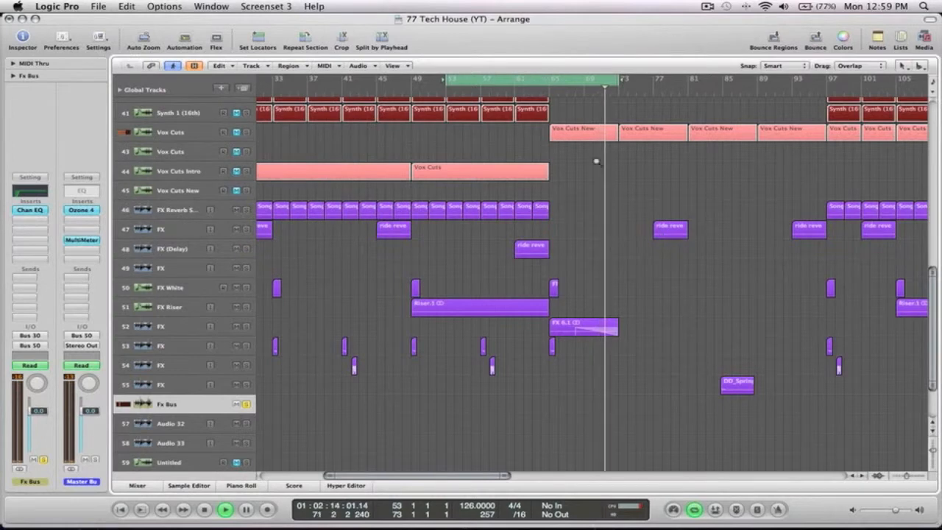
# Stop playback and add a send to Bus 2 (Short Verb) on the Fx Bus
pyautogui.press('z')
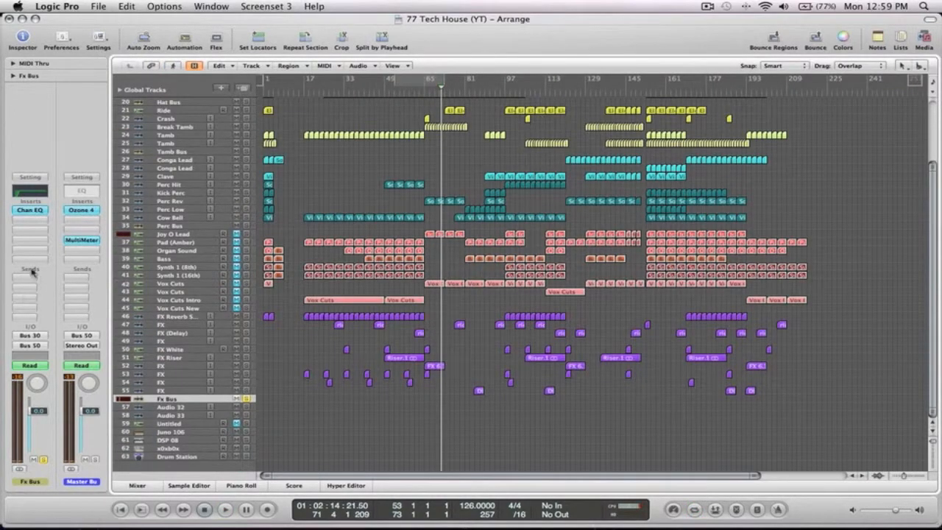
pyautogui.click(24, 281)
pyautogui.moveTo(24, 288)
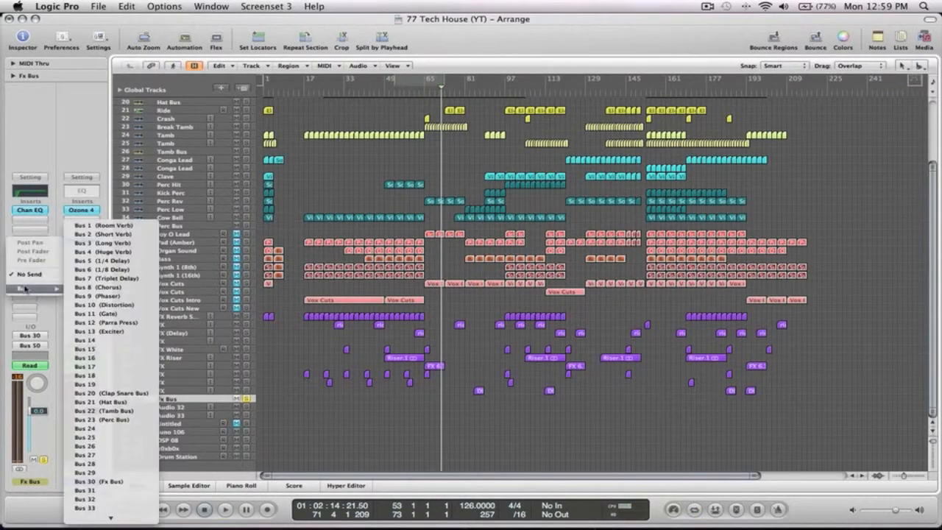
pyautogui.click(131, 234)
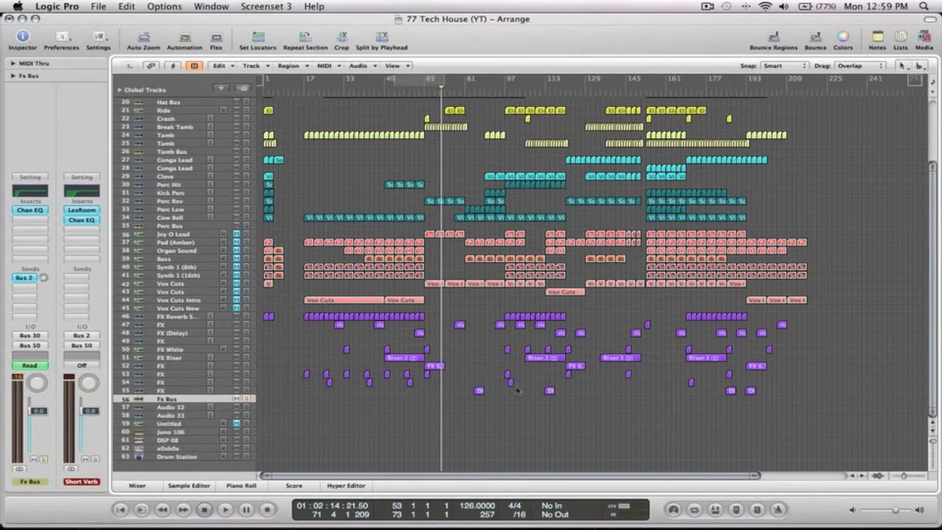
# Unmute the Joy O Lead track and play it in solo from bar 65
pyautogui.scroll(5, 530, 362)
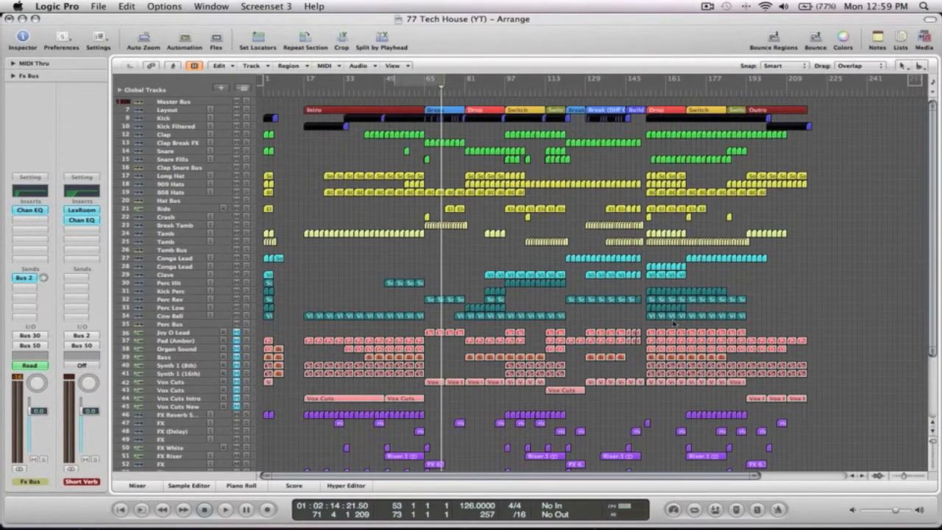
pyautogui.scroll(-3, 837, 288)
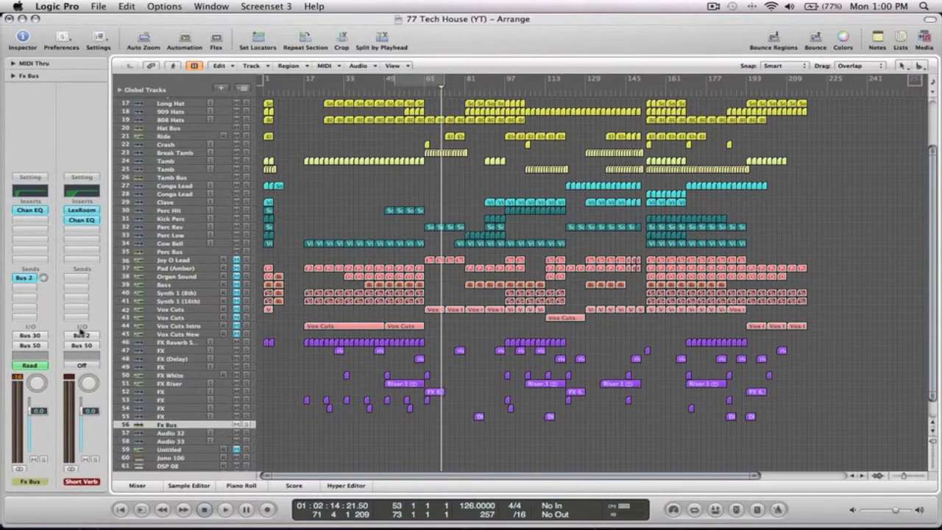
pyautogui.scroll(3, 858, 224)
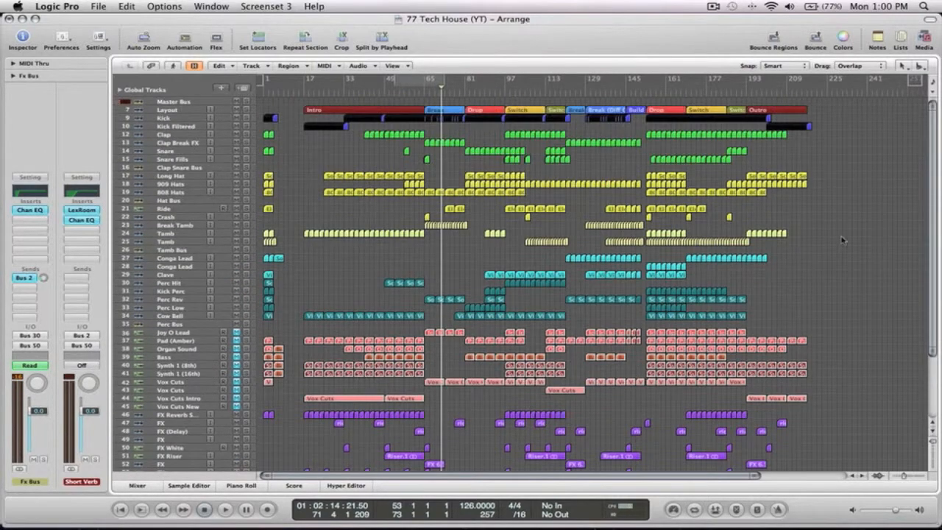
pyautogui.moveTo(843, 435); pyautogui.dragTo(288, 313)
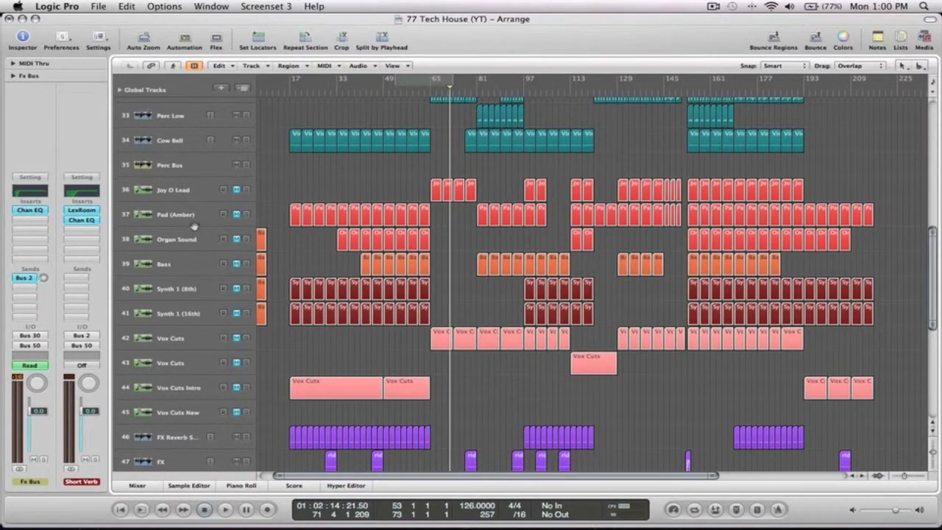
pyautogui.click(195, 188)
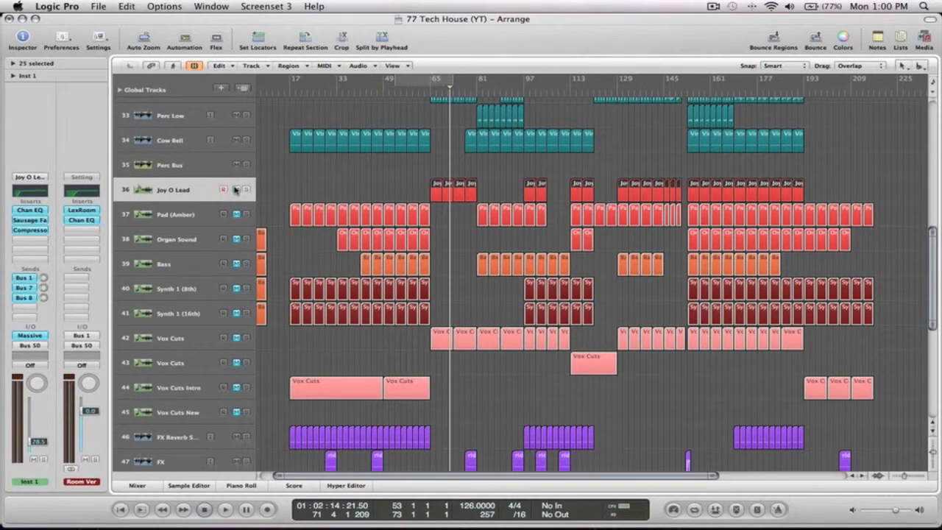
pyautogui.click(433, 91)
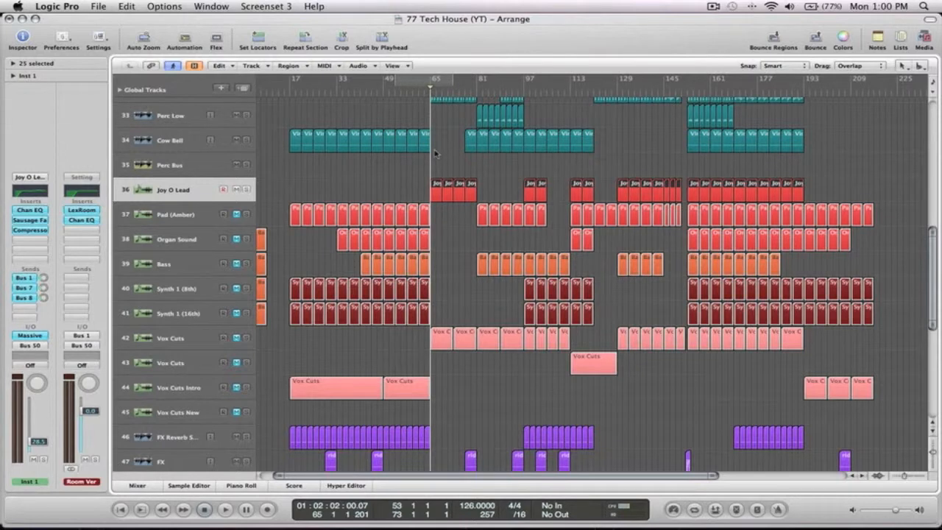
pyautogui.press('space')
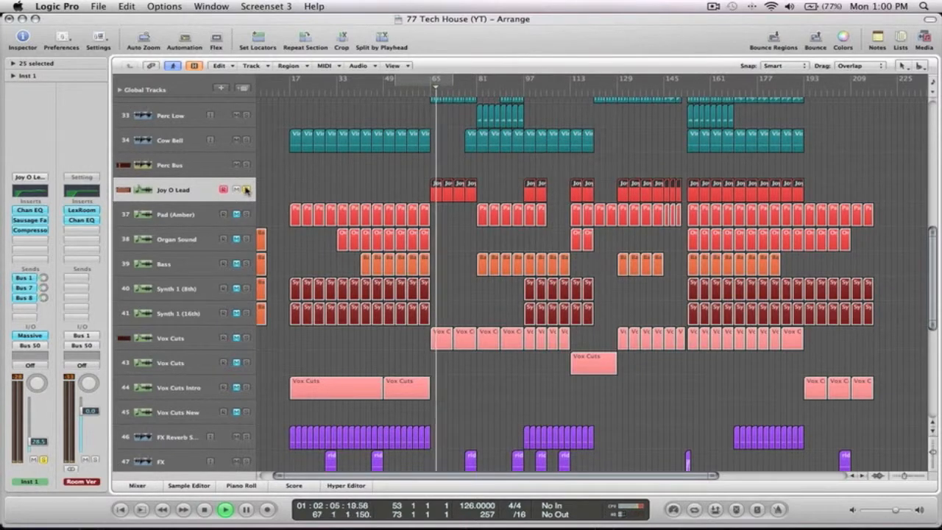
# Unmute the Pad (Amber) track and play a cycle range from bar 97 to bar 105
pyautogui.click(233, 219)
pyautogui.click(235, 215)
pyautogui.click(378, 98)
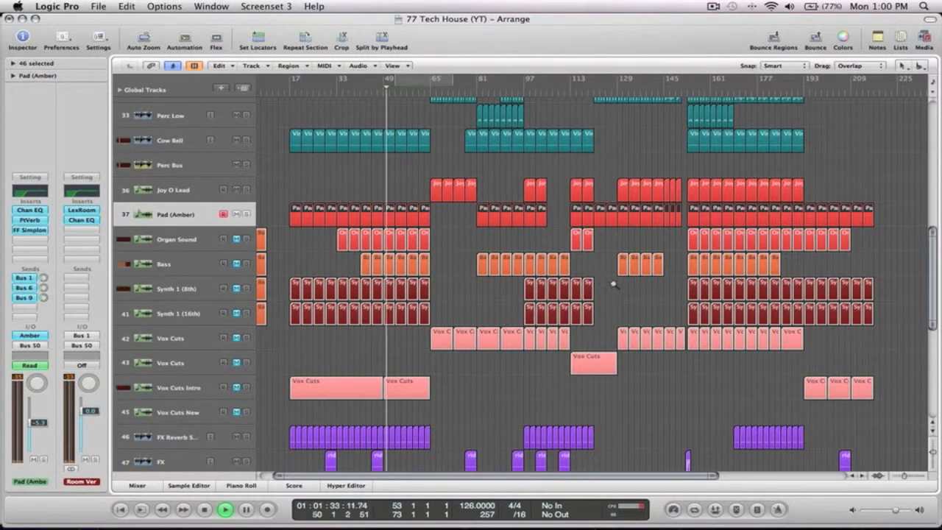
pyautogui.moveTo(615, 285); pyautogui.dragTo(477, 175)
pyautogui.moveTo(497, 82); pyautogui.dragTo(593, 101)
pyautogui.press('space')
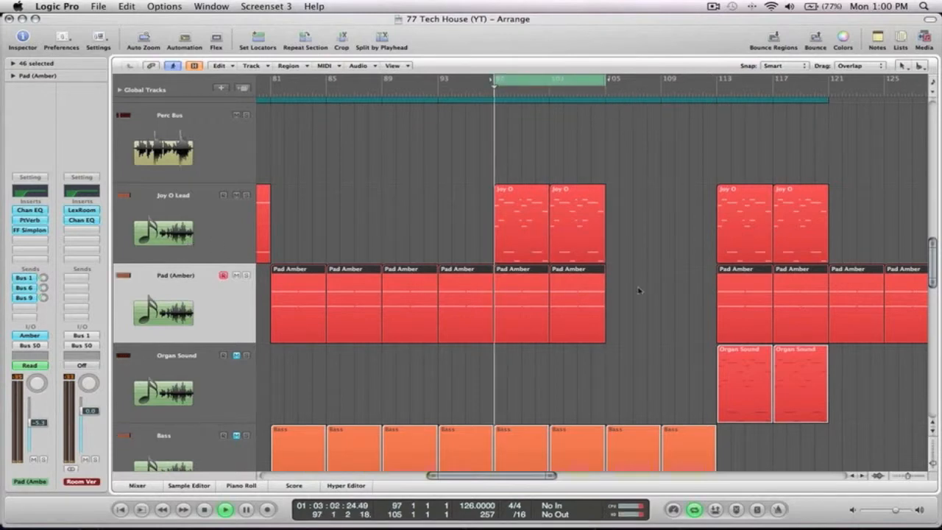
# Solo the Pad (Amber) track, raise its volume to -5.0 dB and stop playback
pyautogui.click(208, 335)
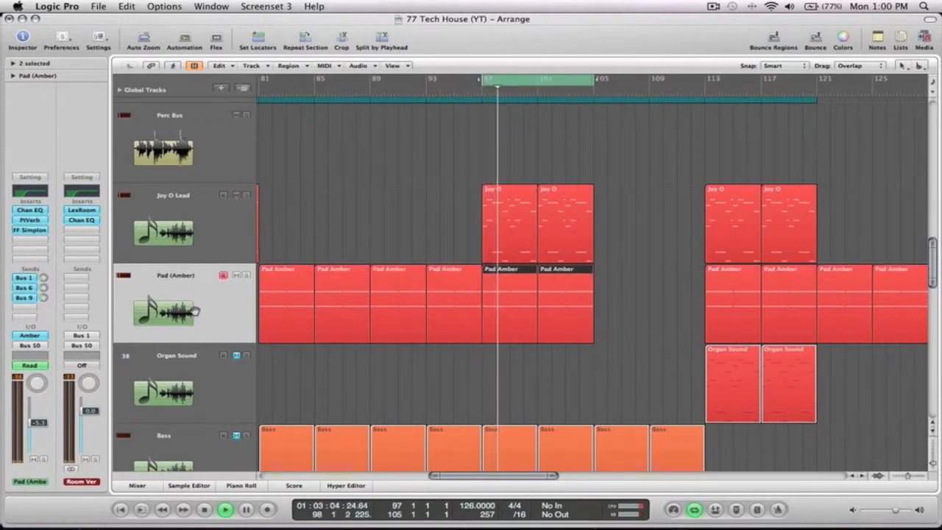
pyautogui.click(247, 274)
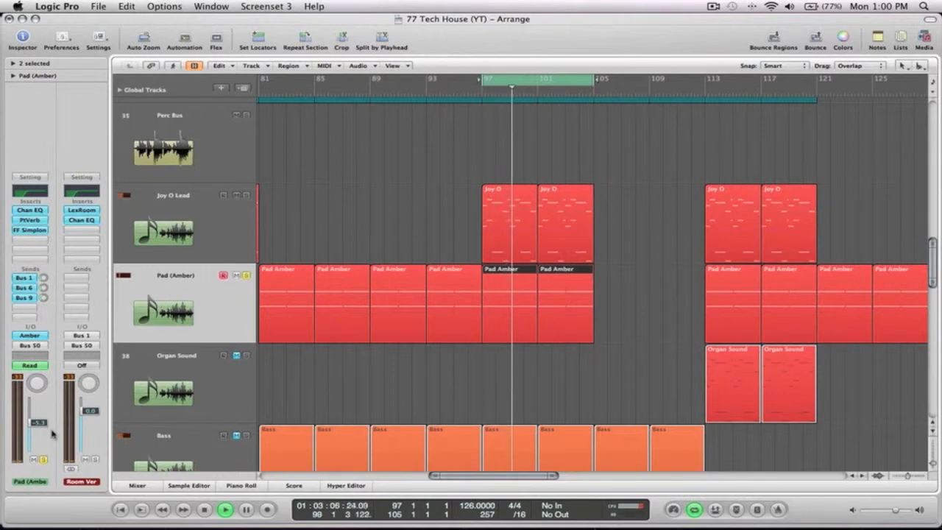
pyautogui.moveTo(39, 424); pyautogui.dragTo(39, 423)
pyautogui.press('space')
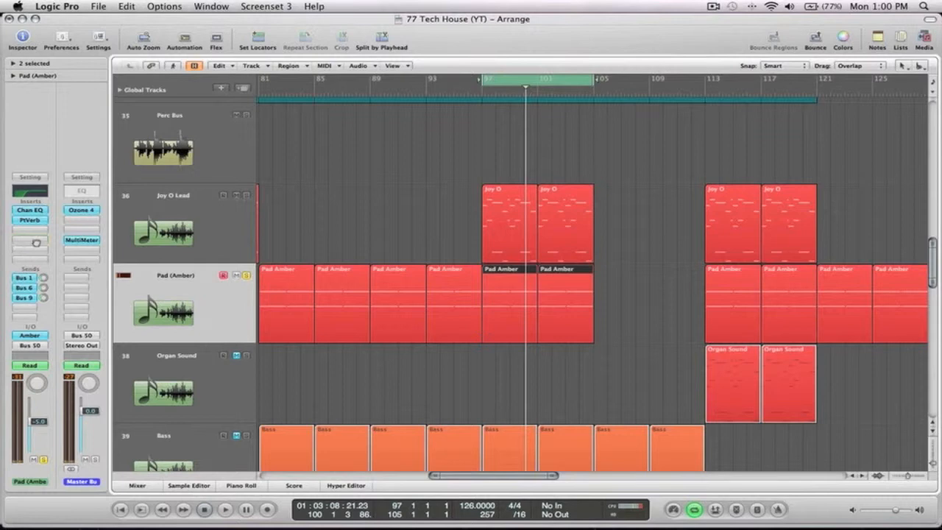
# Insert CamelPhat on Pad (Amber) between PtVerb and FF Simplon and adjust its Mech distortion to about 9 % during playback
pyautogui.click(36, 231)
pyautogui.moveTo(57, 360)
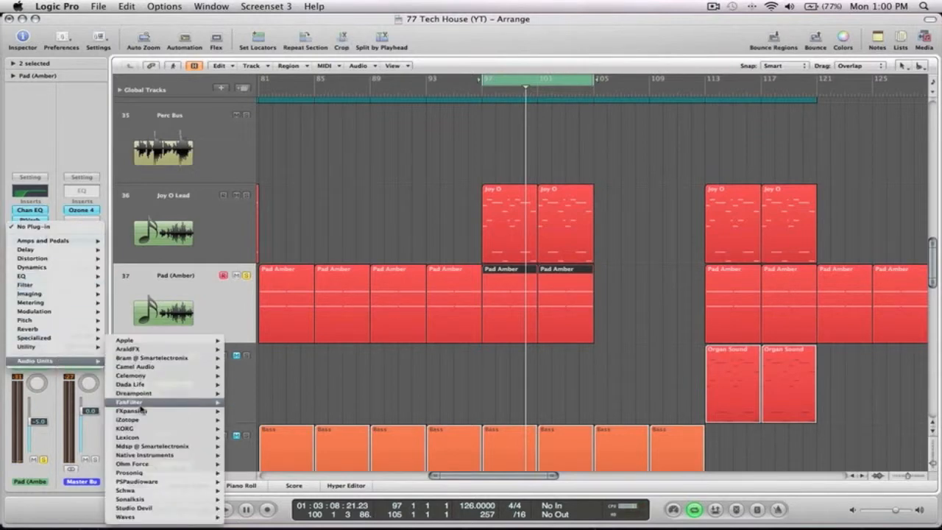
pyautogui.moveTo(148, 466)
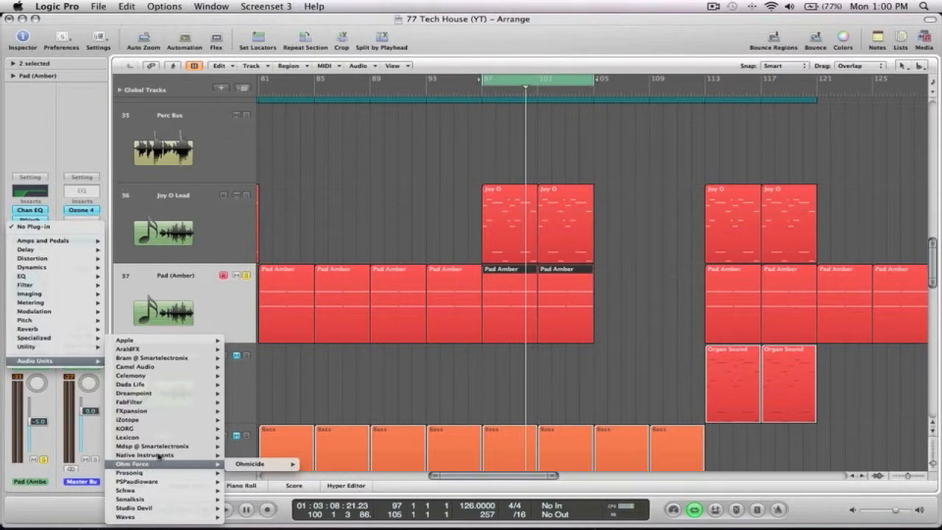
pyautogui.moveTo(162, 483)
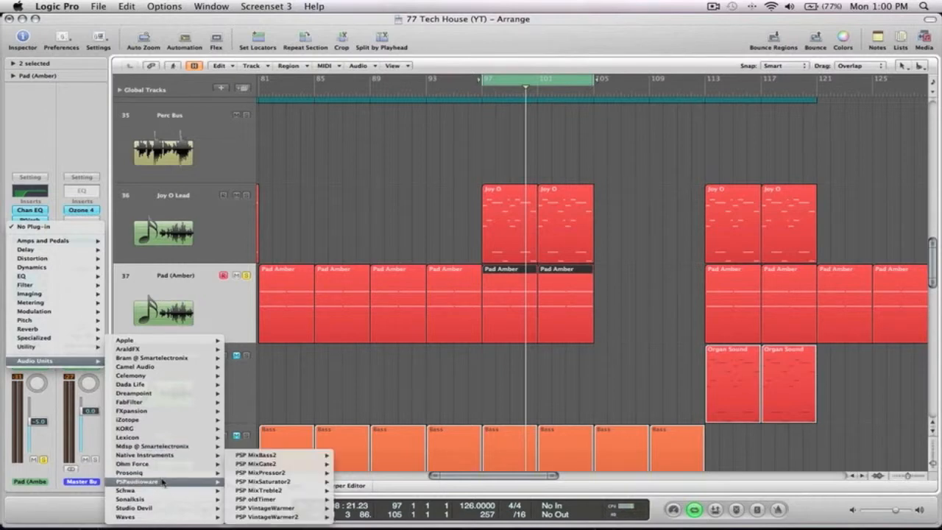
pyautogui.moveTo(176, 381)
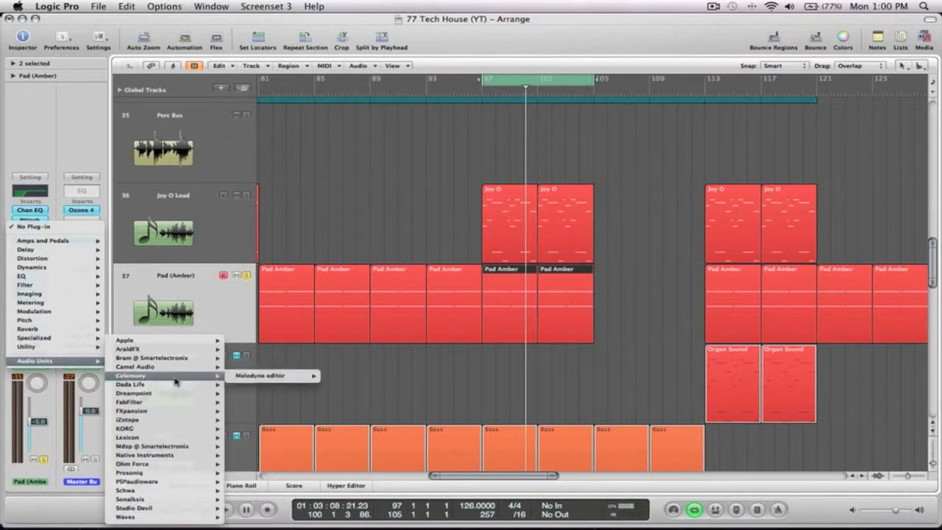
pyautogui.click(328, 367)
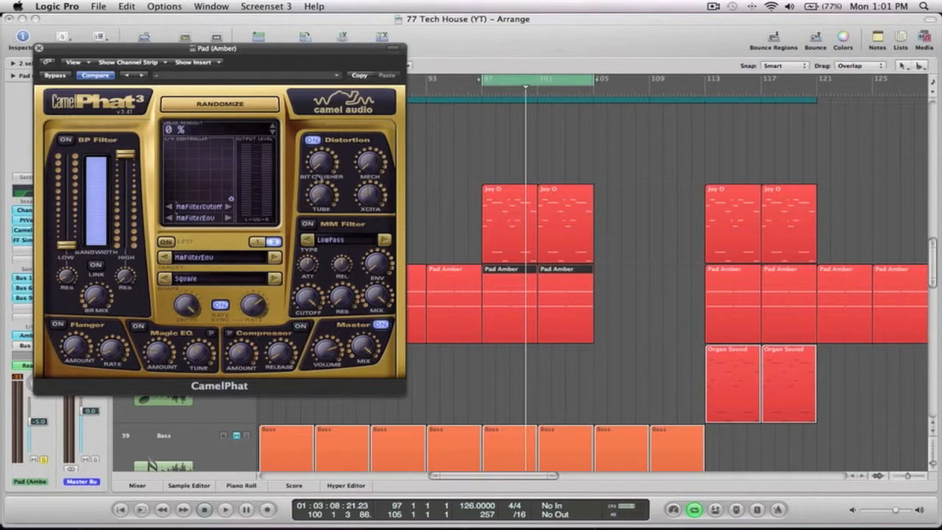
pyautogui.press('space')
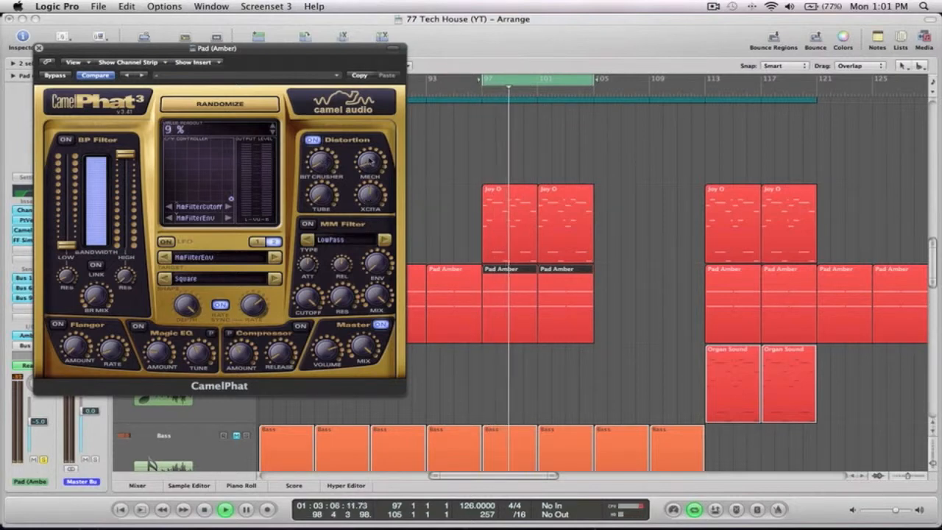
pyautogui.click(39, 48)
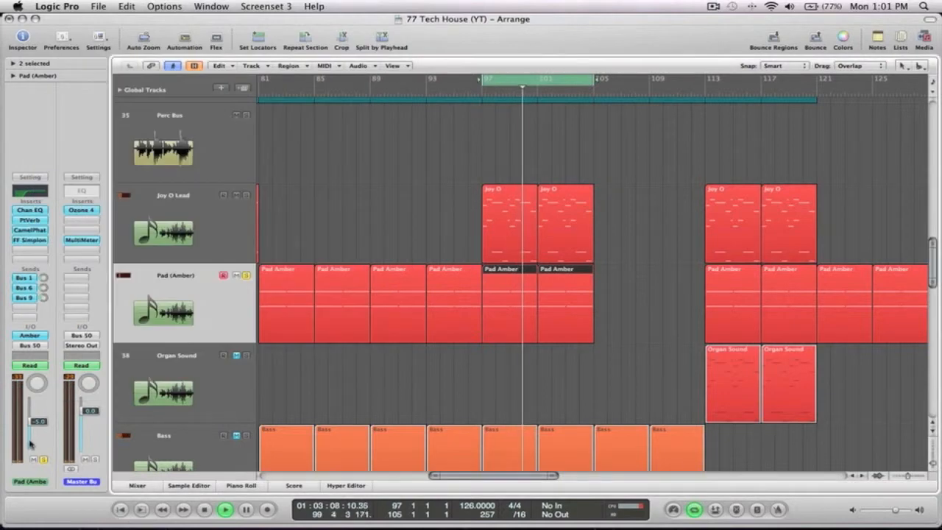
# Unsolo Pad (Amber), move the cycle range to bars 153 to 161 and play it
pyautogui.keyDown('ctrl'); pyautogui.keyDown('alt'); pyautogui.click(412, 219); pyautogui.keyUp('alt'); pyautogui.keyUp('ctrl')
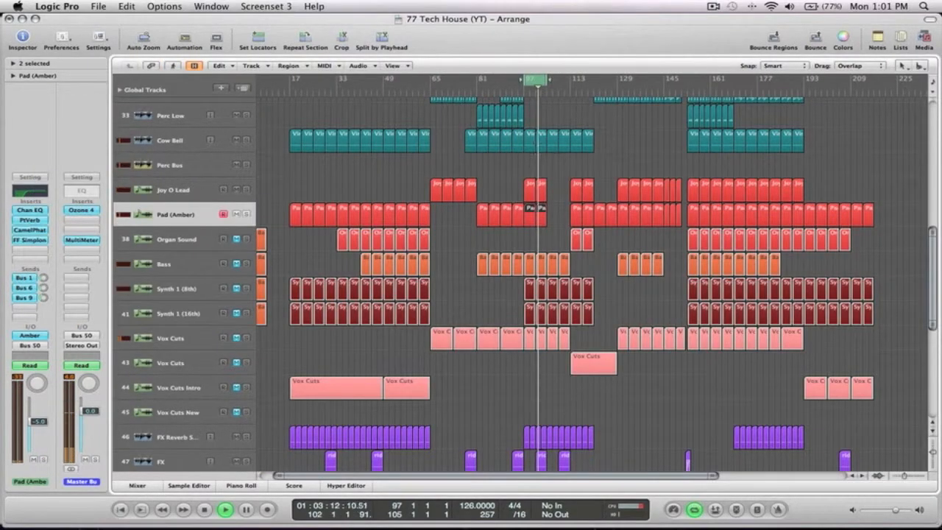
pyautogui.moveTo(540, 86); pyautogui.dragTo(700, 86)
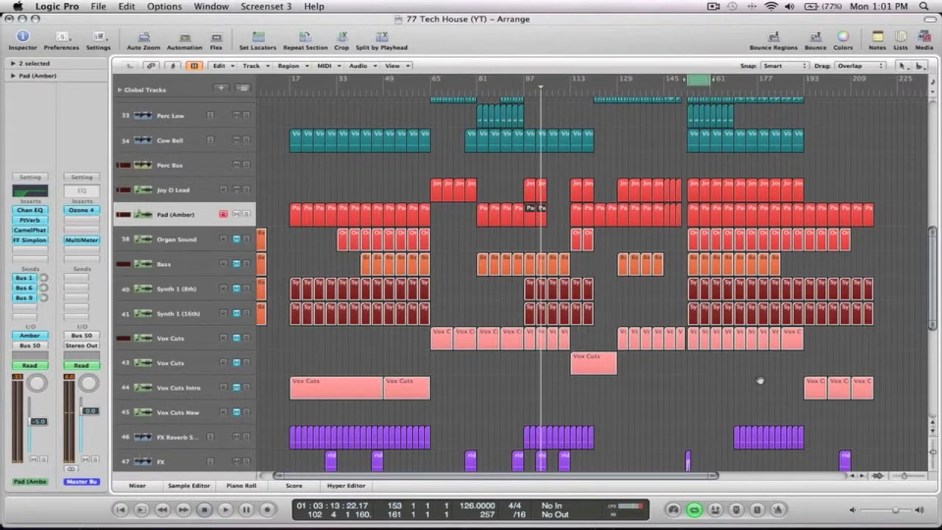
pyautogui.press('space')
pyautogui.moveTo(776, 384); pyautogui.dragTo(674, 156)
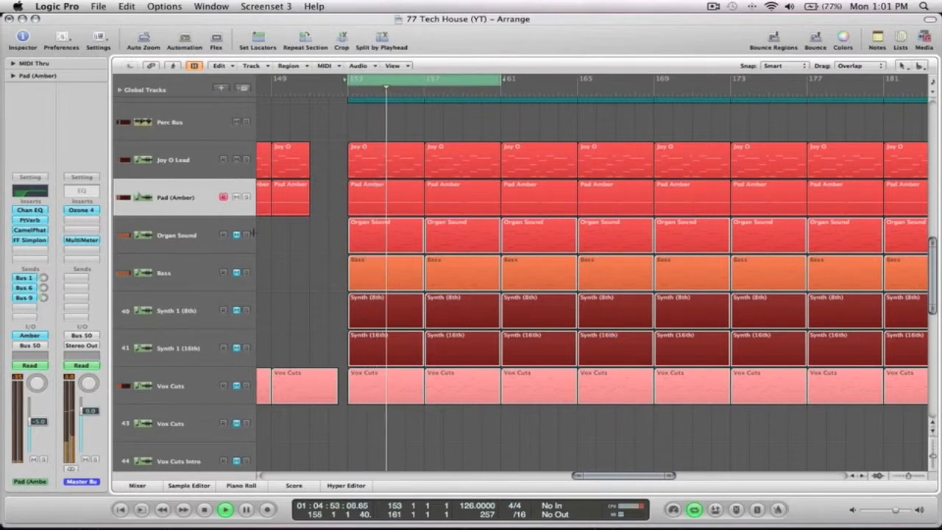
# Move FF Simplon one insert slot down on Pad (Amber) and insert a Compressor directly after CamelPhat
pyautogui.click(187, 198)
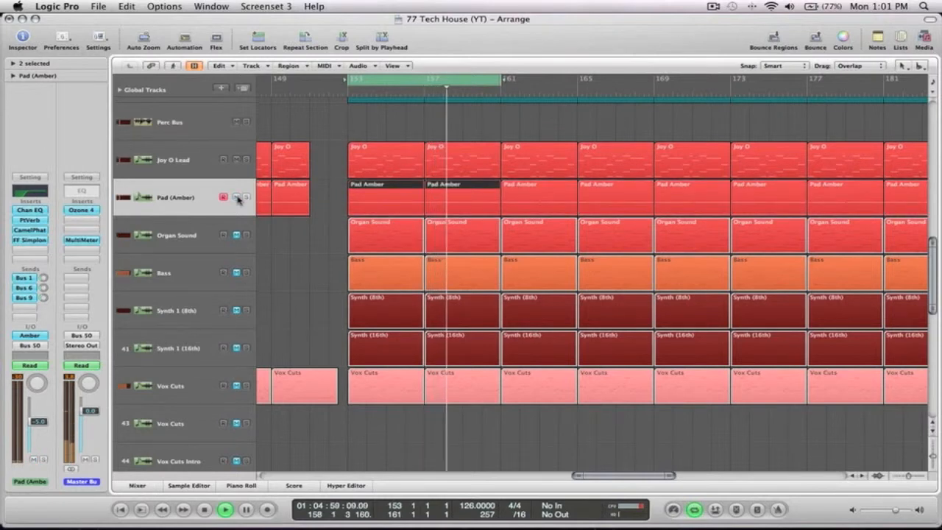
pyautogui.moveTo(29, 239); pyautogui.dragTo(33, 250)
pyautogui.click(31, 249)
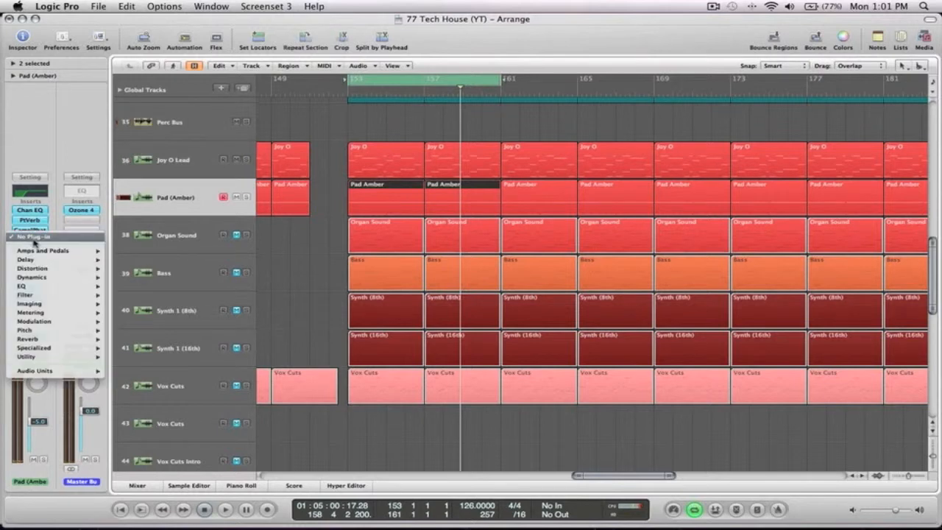
pyautogui.moveTo(45, 280)
pyautogui.click(231, 289)
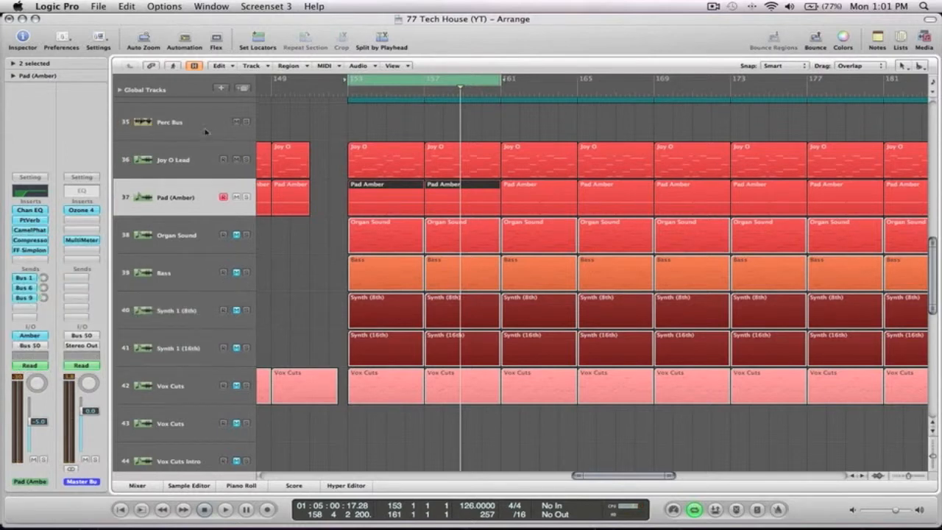
# Load the Gold Sidechain preset in the pad's Compressor and set its side chain source to Audio 1
pyautogui.click(200, 75)
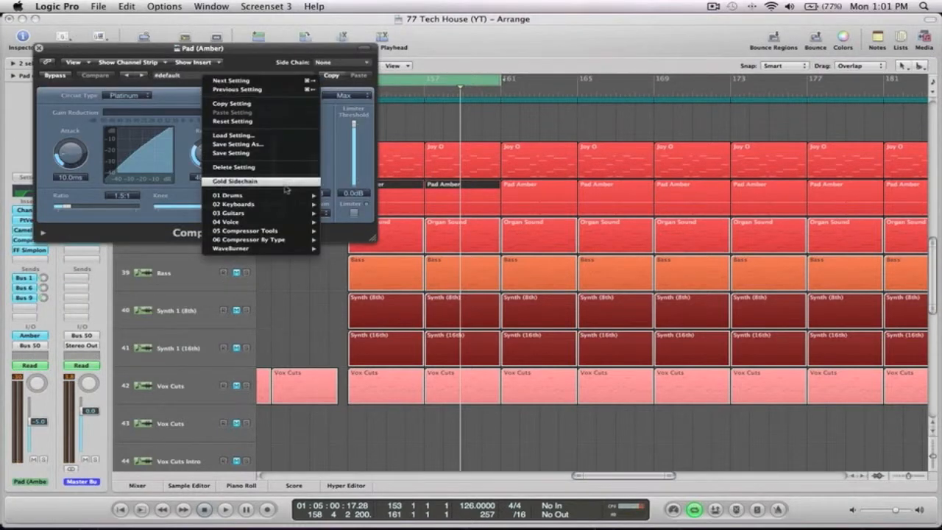
pyautogui.click(234, 181)
pyautogui.click(341, 62)
pyautogui.click(398, 80)
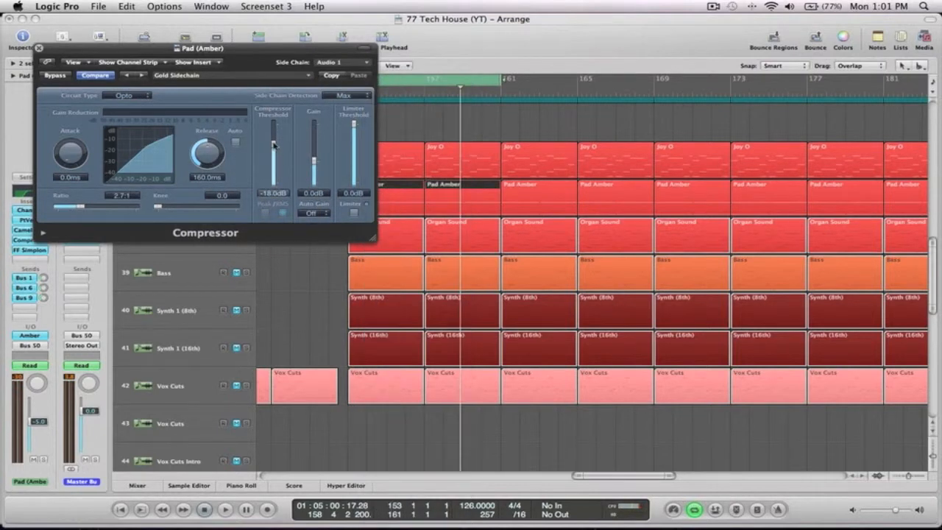
# Set the pad Compressor's threshold to -11.5 dB while soloing the pad during playback, and close the plug-in
pyautogui.press('space')
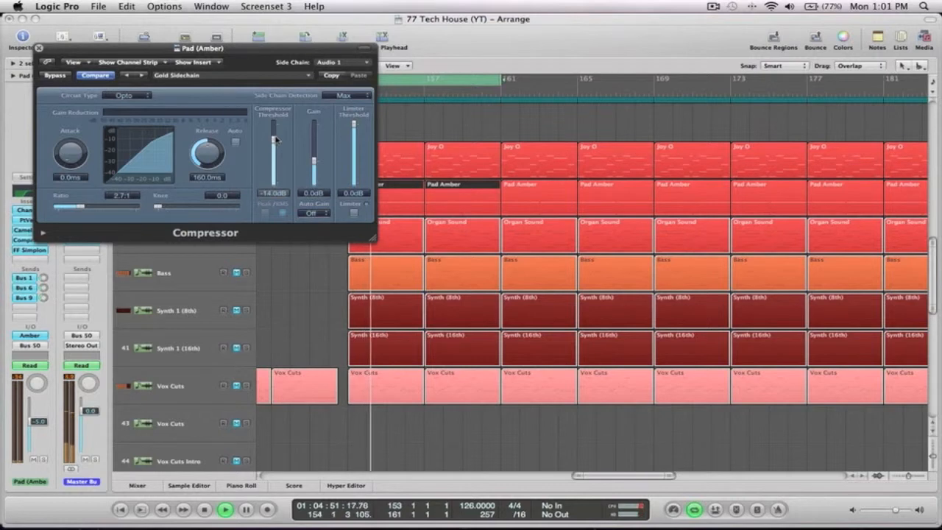
pyautogui.click(42, 459)
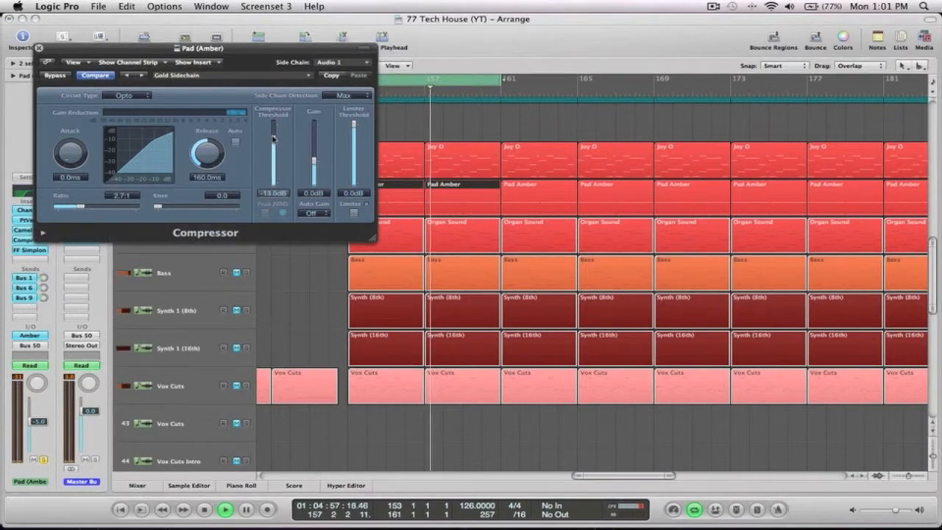
pyautogui.moveTo(270, 137); pyautogui.dragTo(274, 132)
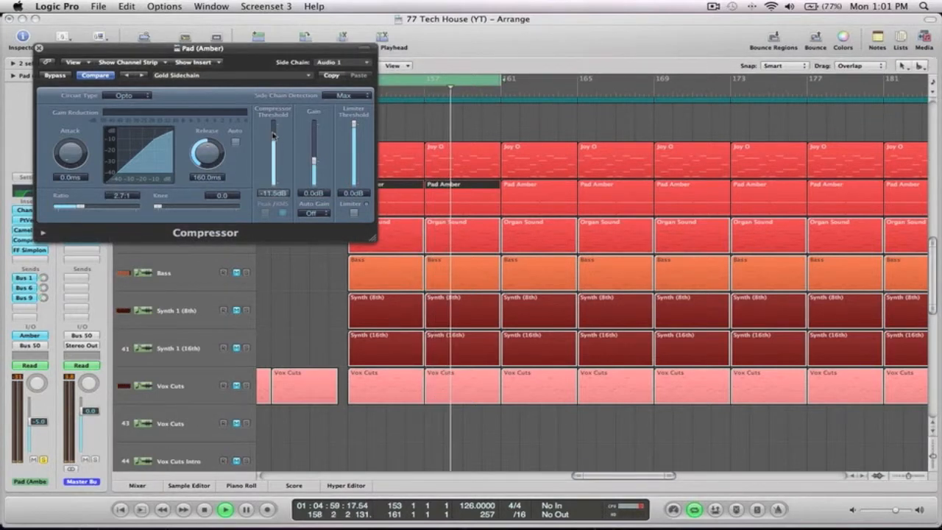
pyautogui.click(39, 48)
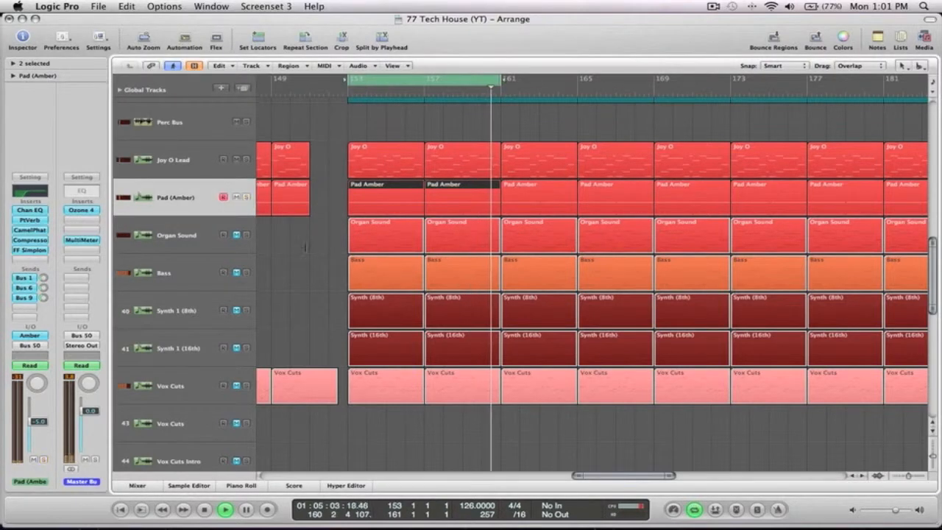
# Unmute and solo the Organ Sound track and select it
pyautogui.click(237, 236)
pyautogui.click(246, 235)
pyautogui.click(164, 236)
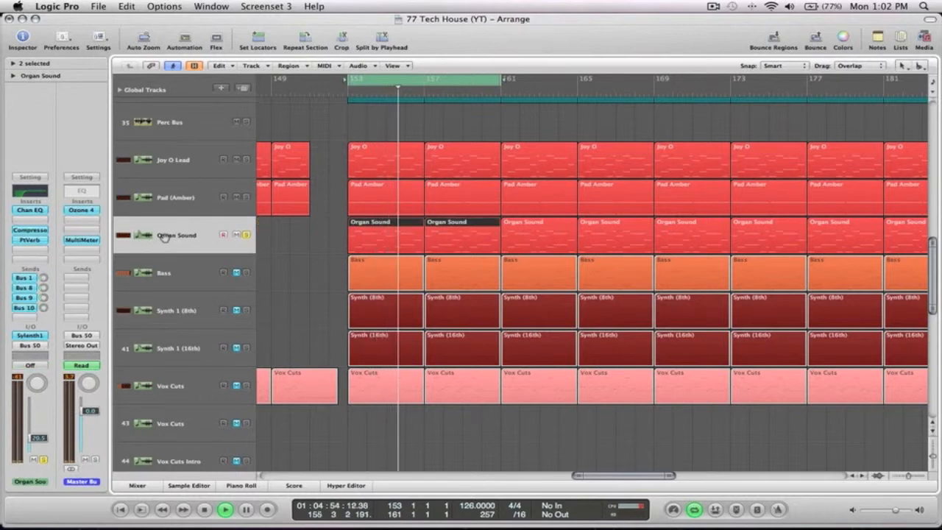
# Insert a Microphaser between the EQ and Compressor on Organ Sound and set its intensity to 17% during playback
pyautogui.click(31, 220)
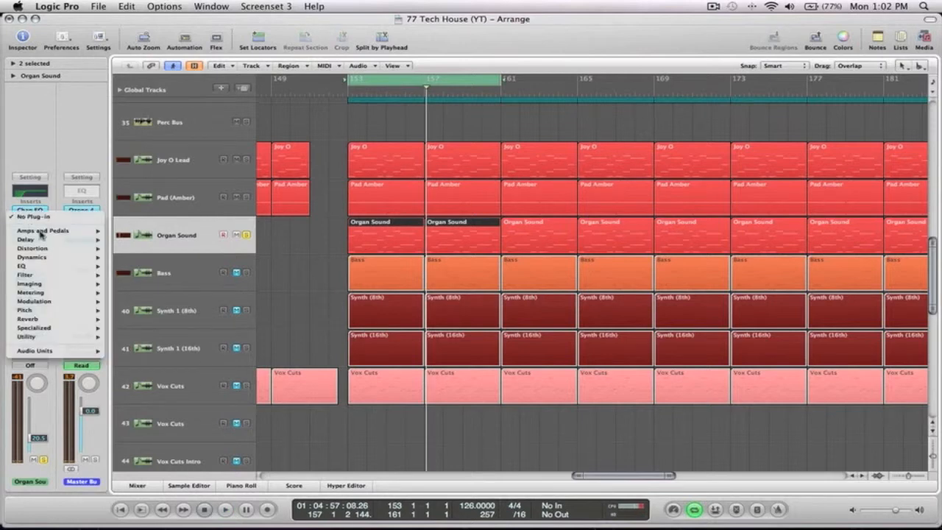
pyautogui.moveTo(58, 291)
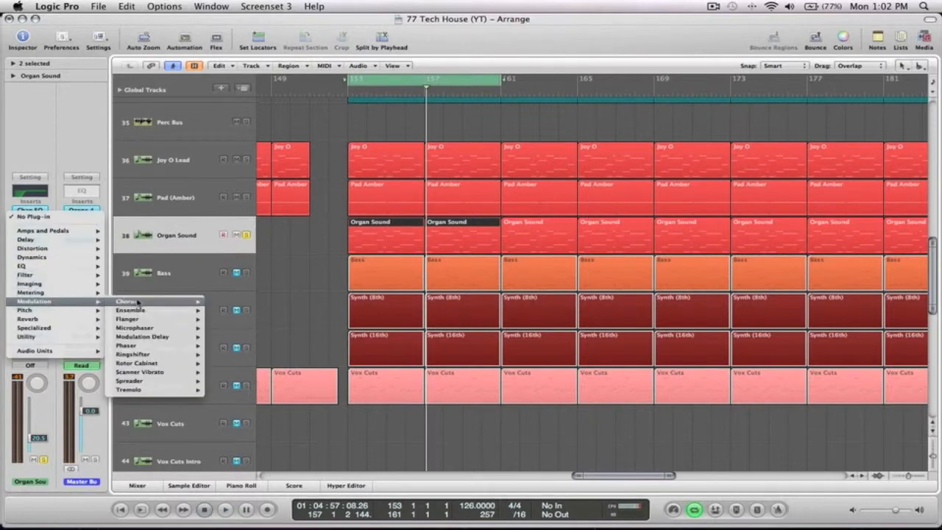
pyautogui.moveTo(148, 322)
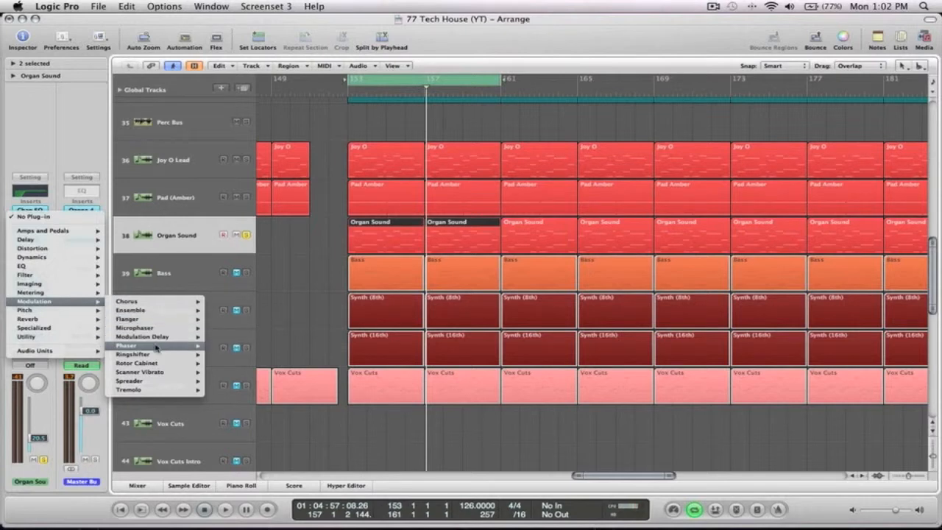
pyautogui.click(218, 329)
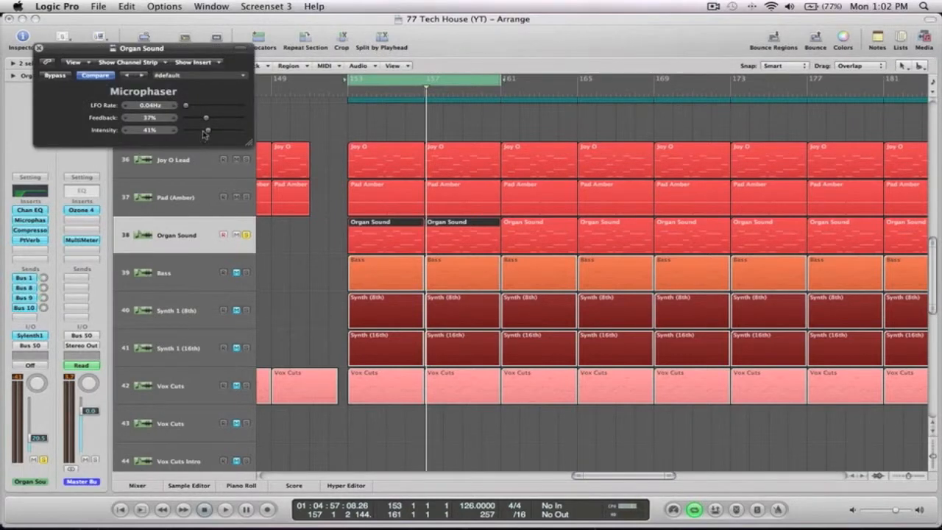
pyautogui.press('space')
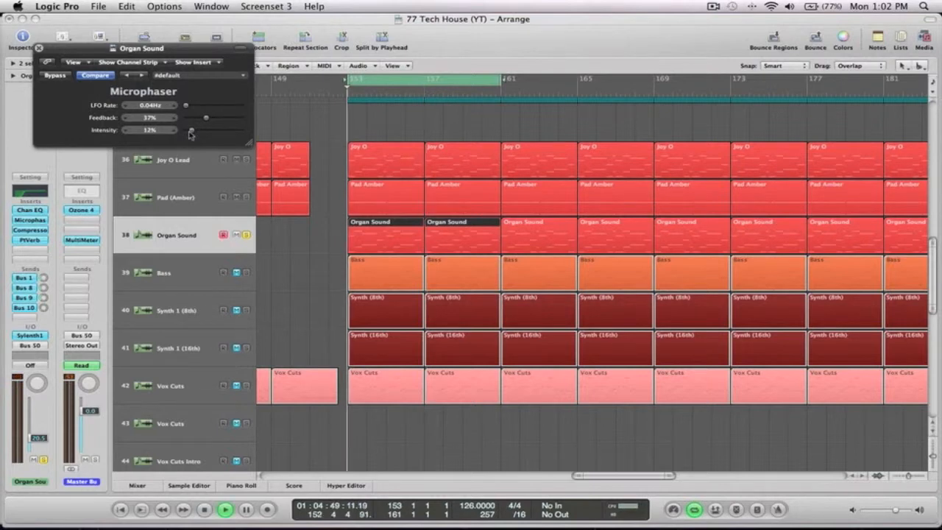
pyautogui.moveTo(197, 133)
pyautogui.mouseDown()
pyautogui.moveTo(208, 132)
pyautogui.moveTo(196, 133)
pyautogui.mouseUp()
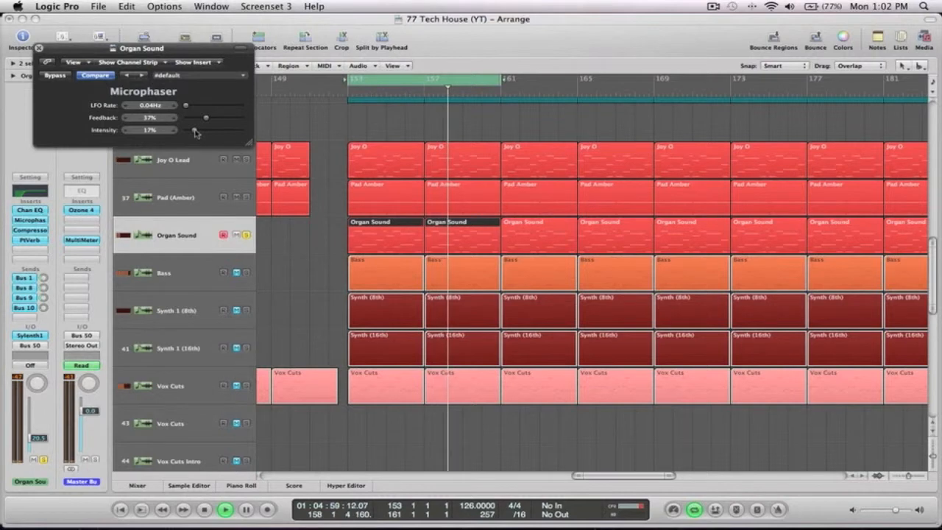
# Bypass the Microphaser on Organ Sound, close its window, stop playback and remove the plug-in from its insert slot
pyautogui.click(54, 75)
pyautogui.click(39, 48)
pyautogui.press('space')
pyautogui.click(30, 220)
pyautogui.click(29, 235)
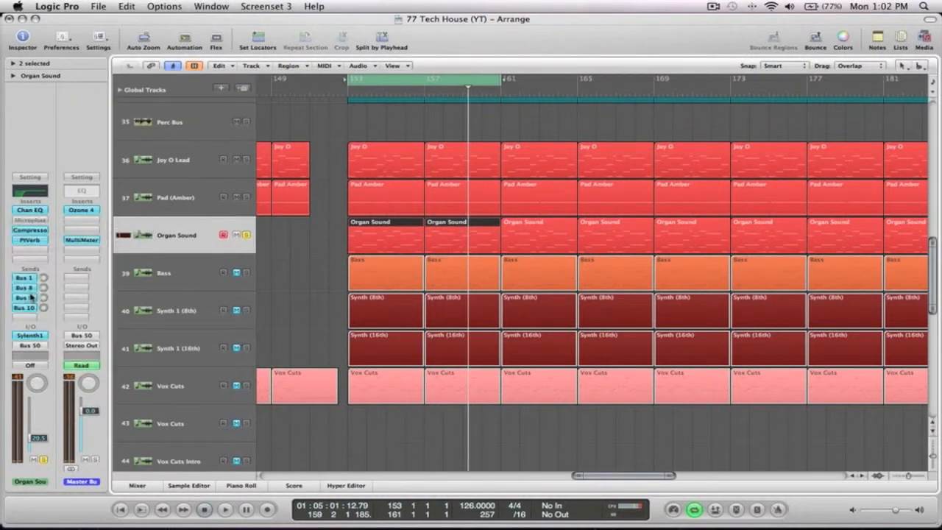
pyautogui.click(33, 238)
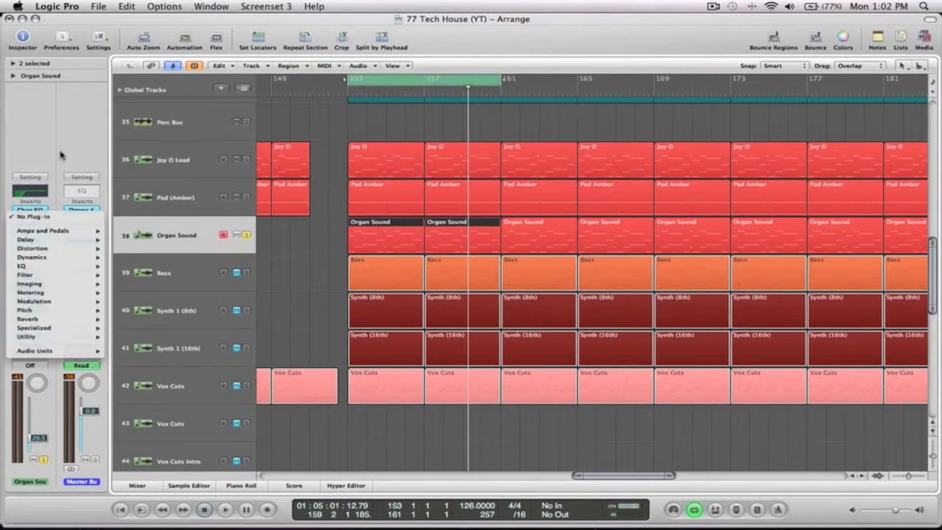
pyautogui.press('Escape')
# Raise Organ Sound's send to Bus 9 (Phaser) to -4.9 dB and audition the loop
pyautogui.click(30, 321)
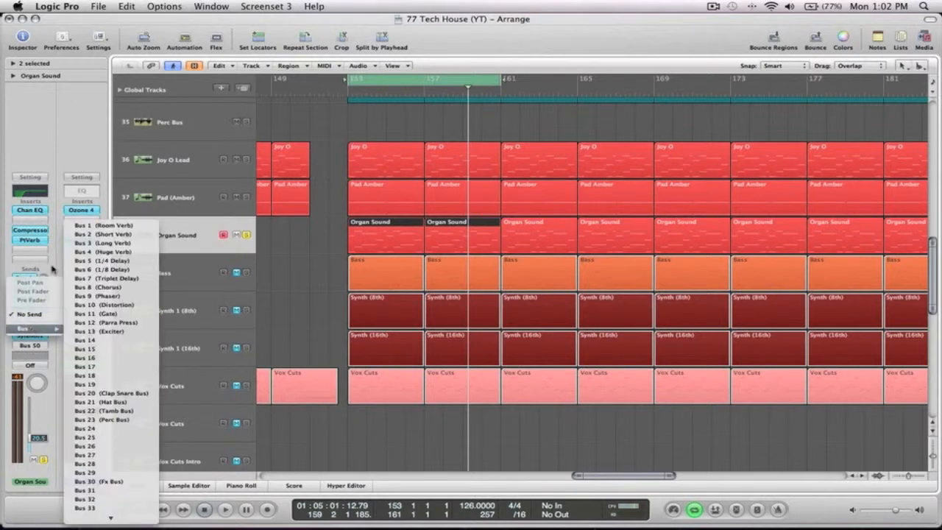
pyautogui.click(36, 315)
pyautogui.click(29, 310)
pyautogui.click(27, 298)
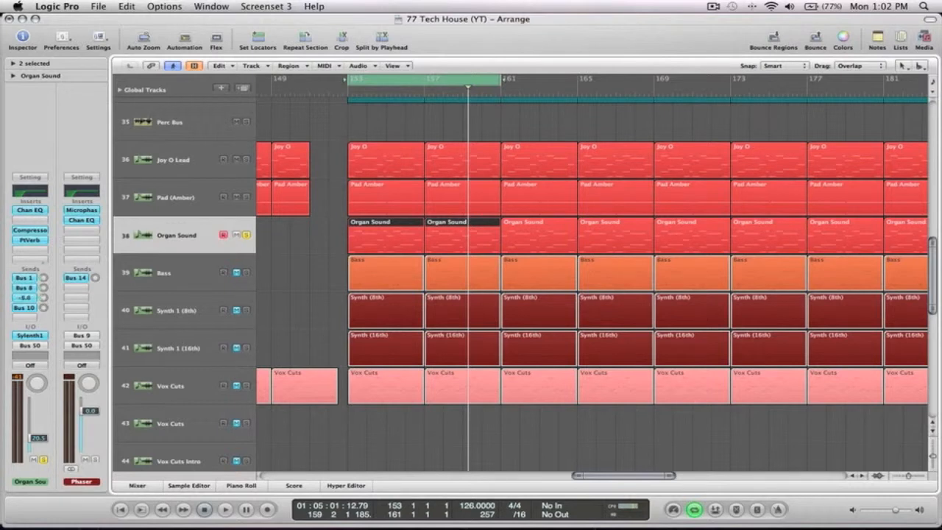
pyautogui.press('space')
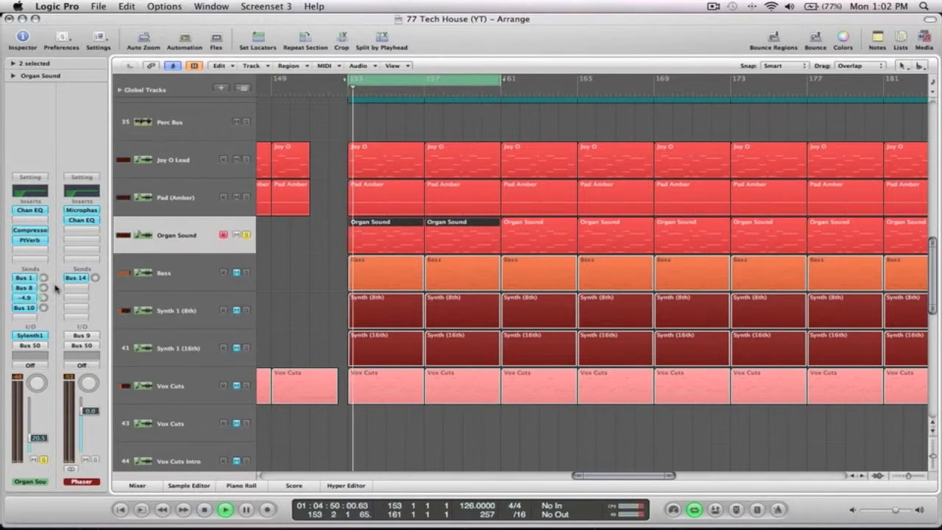
pyautogui.press('space')
# Add a send to Bus 1 (Room Verb) on the Phaser channel
pyautogui.click(95, 278)
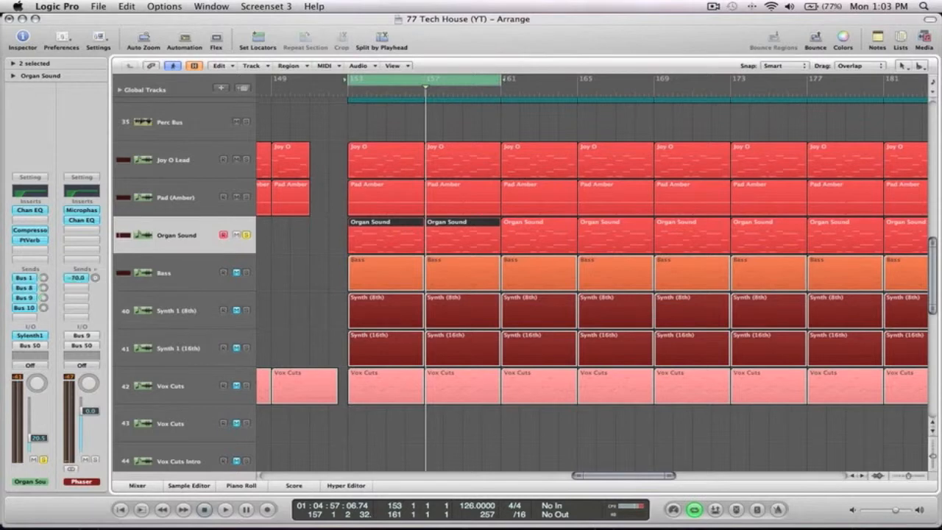
pyautogui.click(75, 278)
pyautogui.moveTo(85, 299)
pyautogui.click(152, 227)
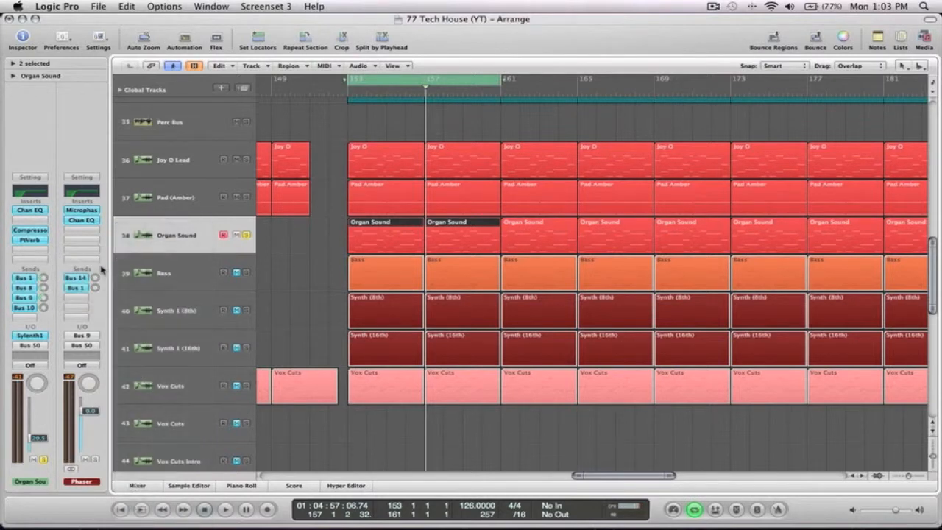
# Set the Phaser channel's Bus 1 send to -18.0 dB during playback and check the Compressor settings on Organ Sound
pyautogui.press('space')
pyautogui.press('z')
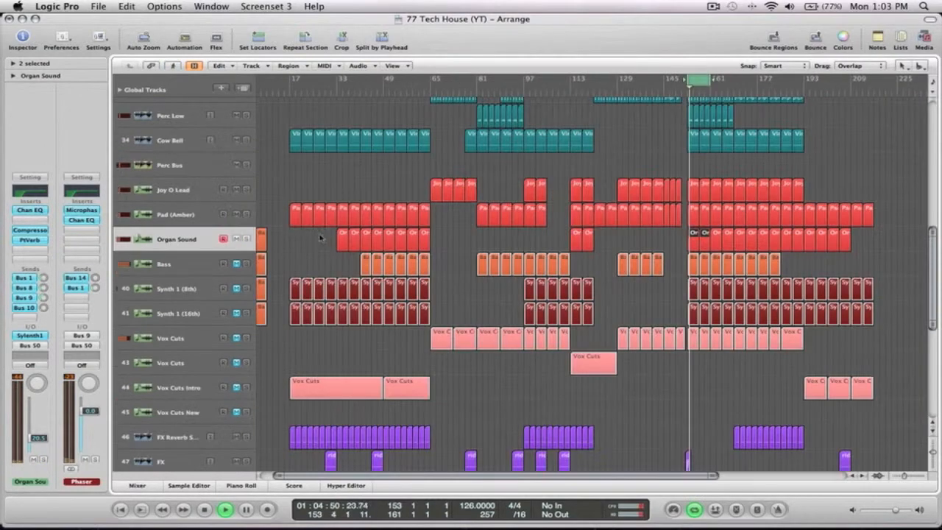
pyautogui.press('z')
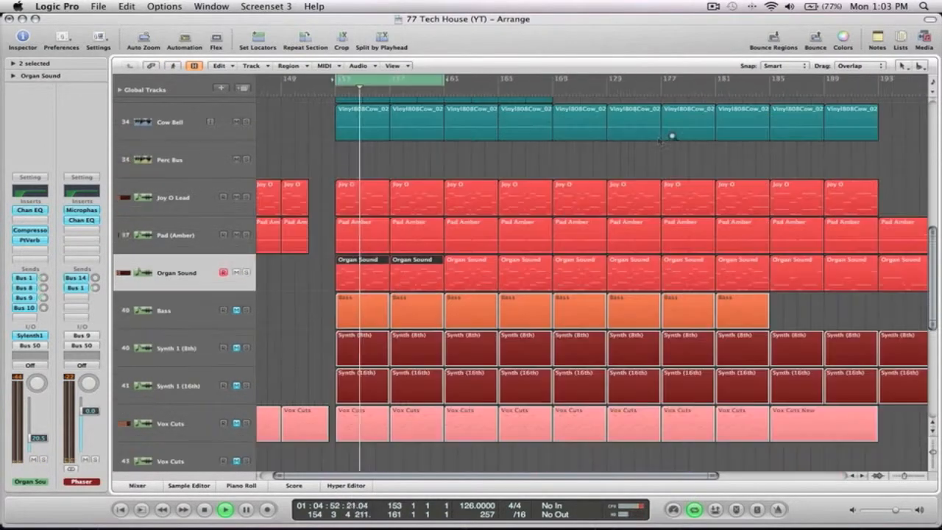
pyautogui.click(448, 164)
pyautogui.click(95, 289)
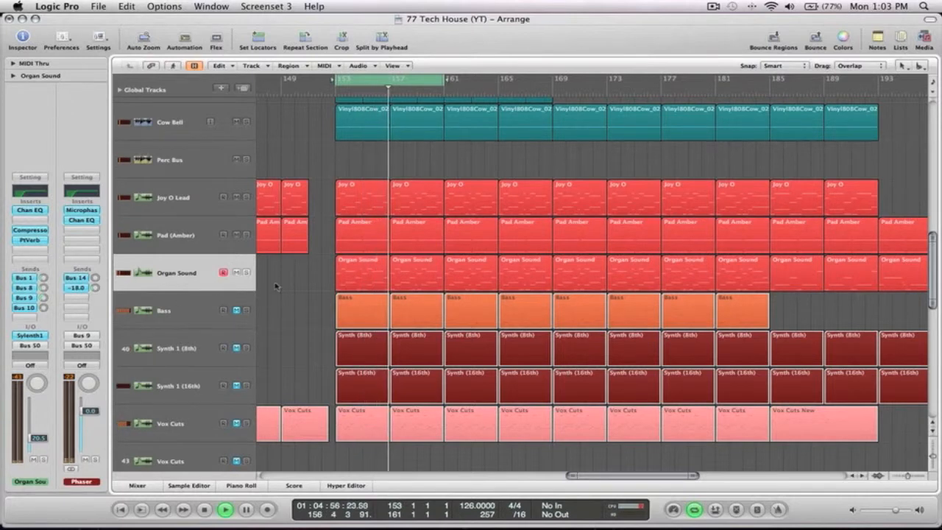
pyautogui.click(30, 230)
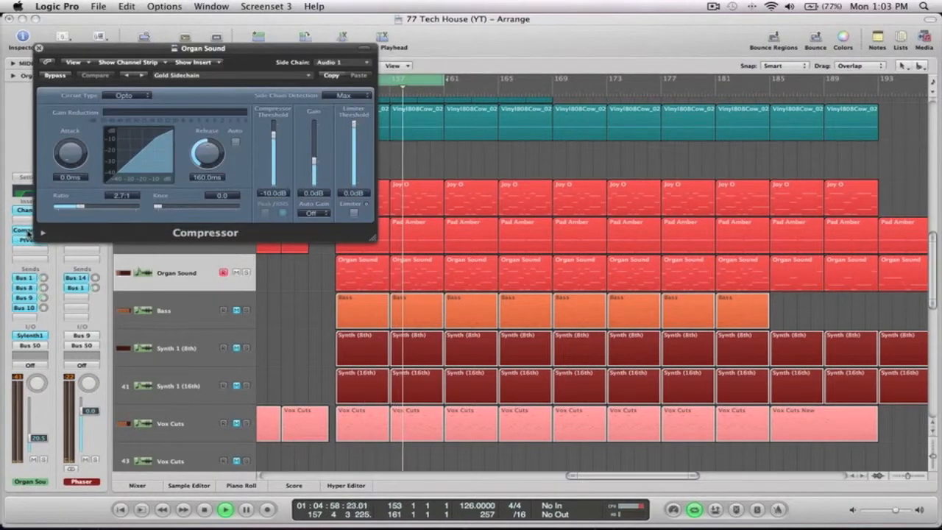
pyautogui.click(39, 48)
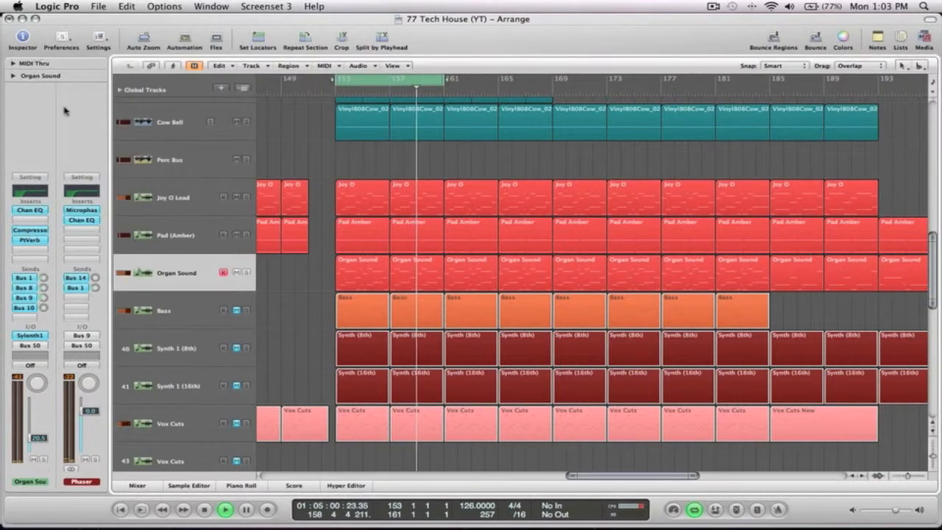
# Unmute the Synth 1 (8th), Synth 1 (16th) and Bass tracks, and stop playback
pyautogui.keyDown('ctrl'); pyautogui.keyDown('alt'); pyautogui.click(302, 350); pyautogui.keyUp('alt'); pyautogui.keyUp('ctrl')
pyautogui.moveTo(796, 377); pyautogui.dragTo(637, 134)
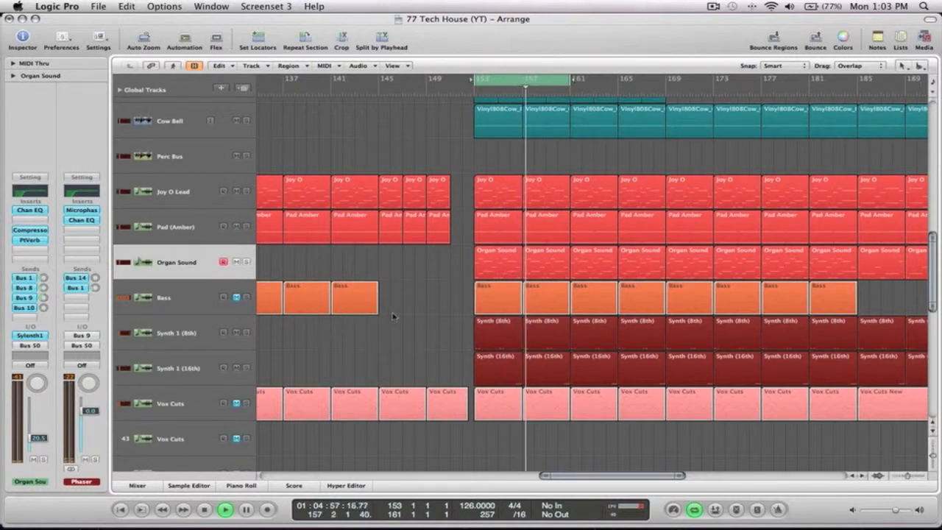
pyautogui.click(236, 297)
pyautogui.press('space')
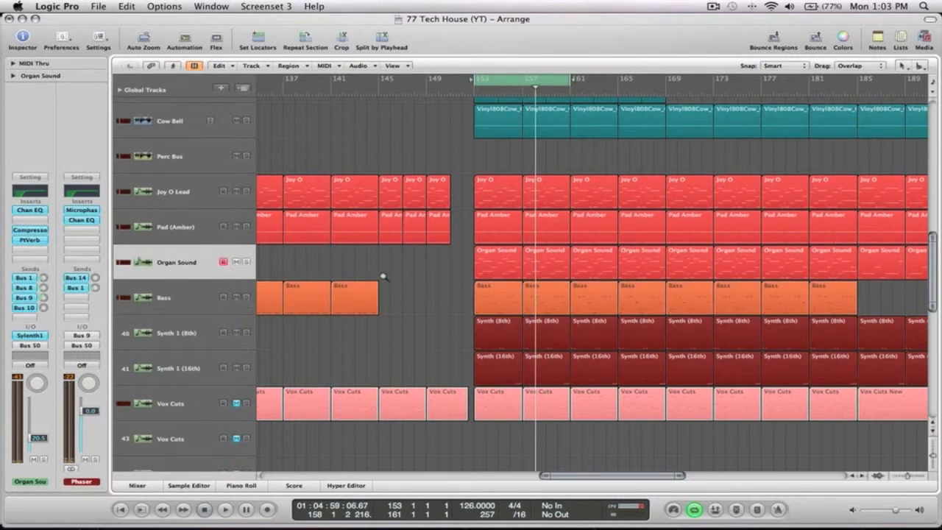
# Play the drop section, then select and solo the Bass track
pyautogui.keyDown('ctrl'); pyautogui.keyDown('alt'); pyautogui.click(383, 277); pyautogui.keyUp('alt'); pyautogui.keyUp('ctrl')
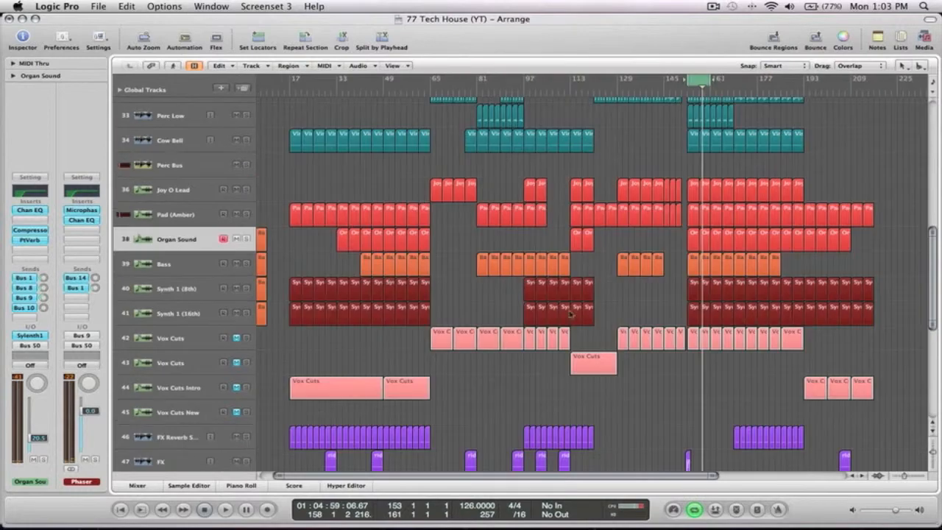
pyautogui.keyDown('ctrl'); pyautogui.keyDown('alt'); pyautogui.click(776, 361); pyautogui.keyUp('alt'); pyautogui.keyUp('ctrl')
pyautogui.moveTo(767, 414); pyautogui.dragTo(629, 91)
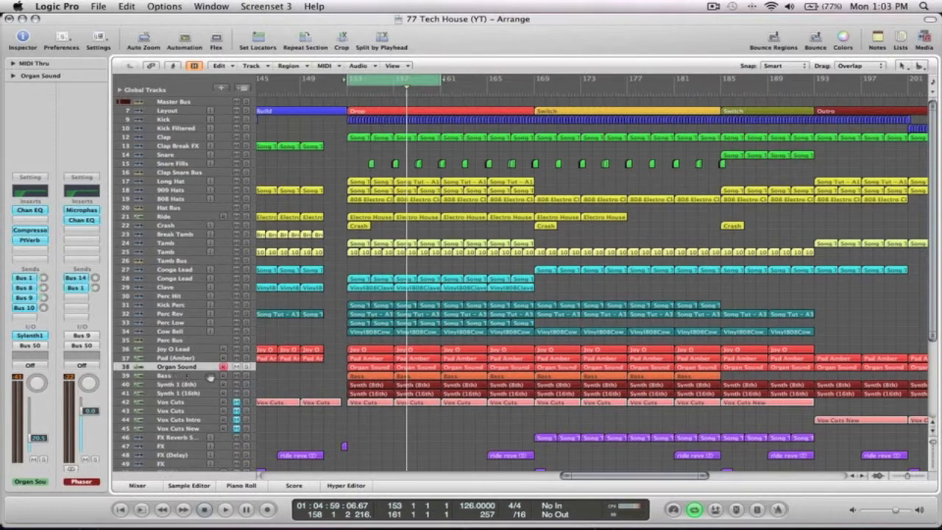
pyautogui.press('space')
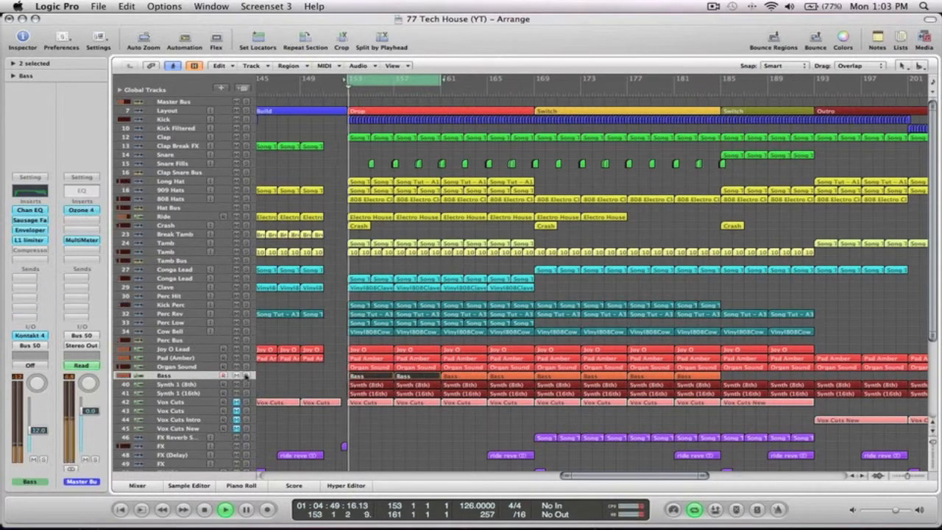
pyautogui.click(181, 378)
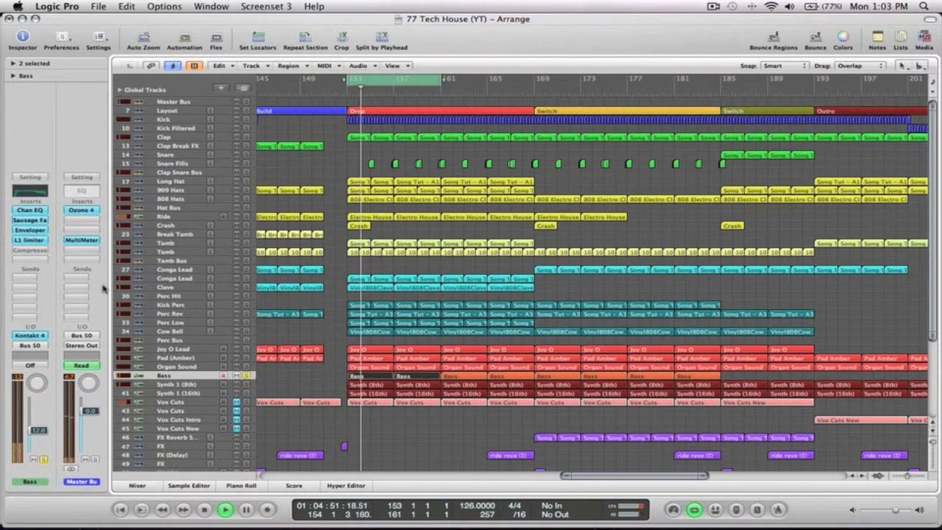
# Try a threshold of -4.5 dB on the Bass Compressor, then bypass the plug-in, stop playback and close its window
pyautogui.doubleClick(34, 252)
pyautogui.moveTo(274, 144); pyautogui.dragTo(274, 128)
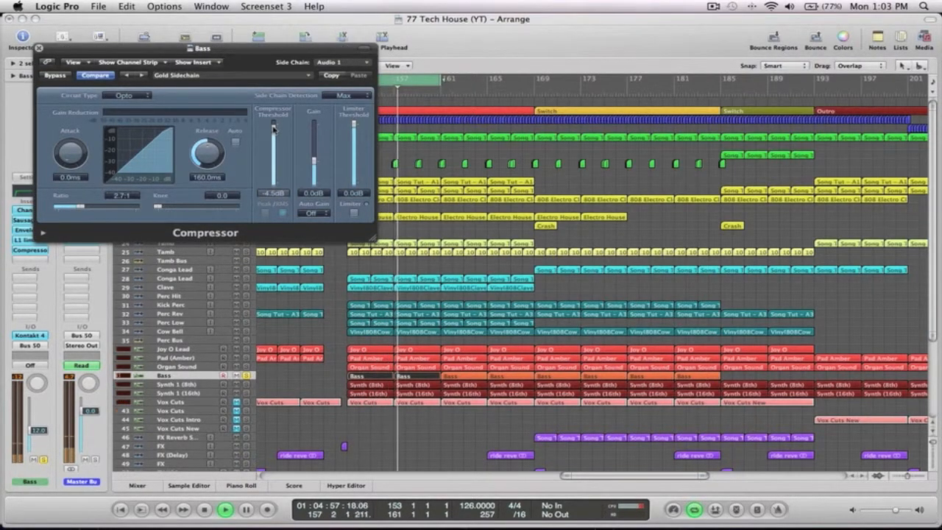
pyautogui.click(55, 75)
pyautogui.press('space')
pyautogui.click(40, 49)
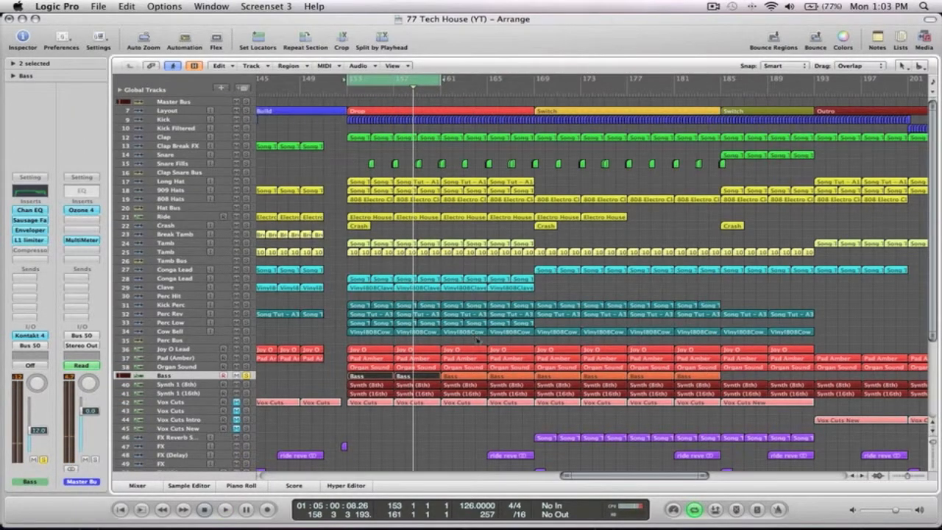
# Turn off cycle mode and select the Bass and Kick tracks together
pyautogui.click(182, 377)
pyautogui.press('c')
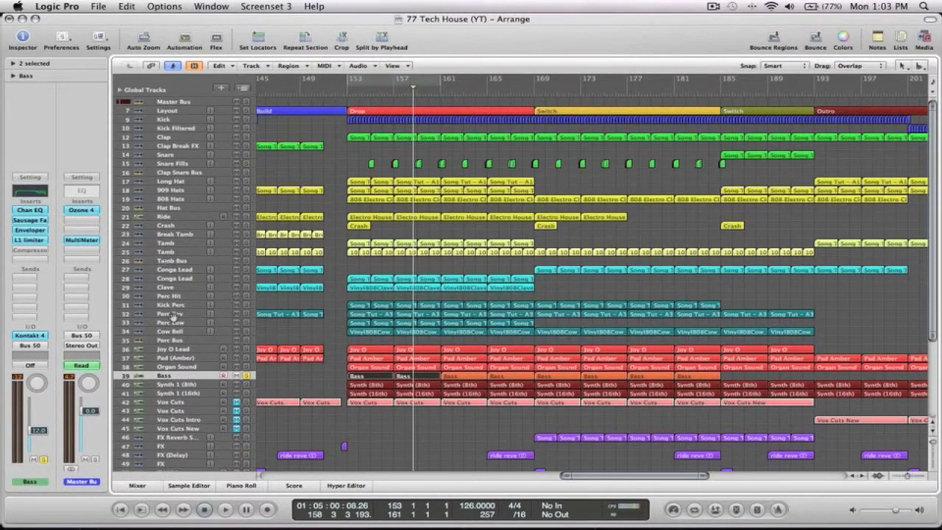
pyautogui.click(162, 376)
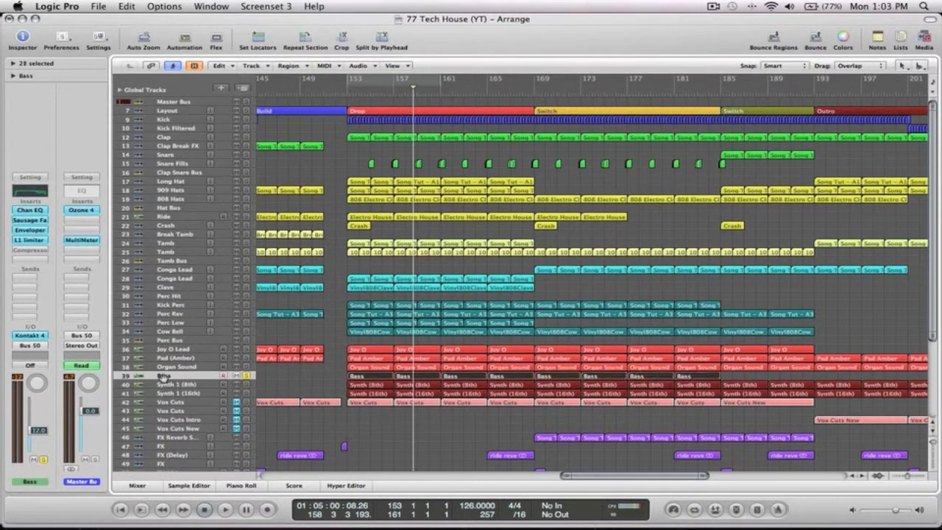
pyautogui.click(167, 118)
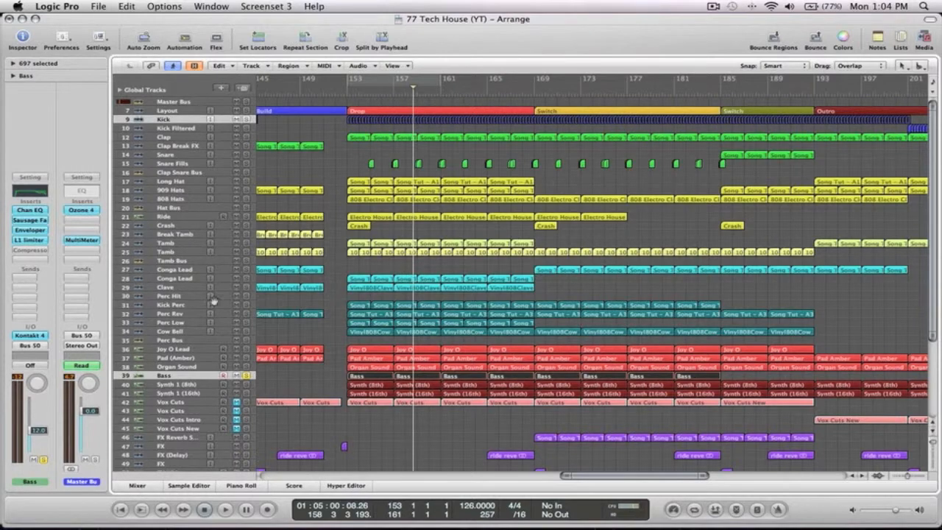
# Route the Kick and Bass outputs to Bus 19 in the mixer and name the bus's new aux channel Kick & Bass
pyautogui.click(147, 487)
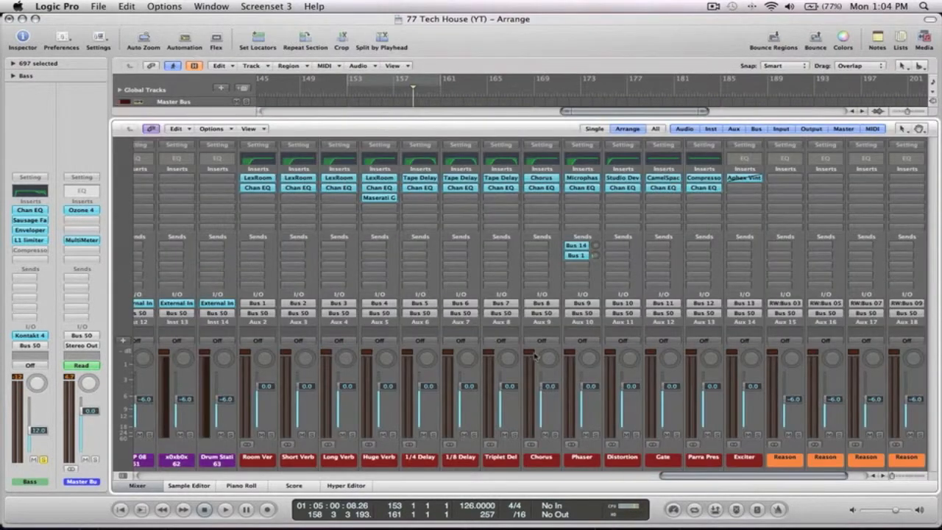
pyautogui.hscroll(-15, 535, 356)
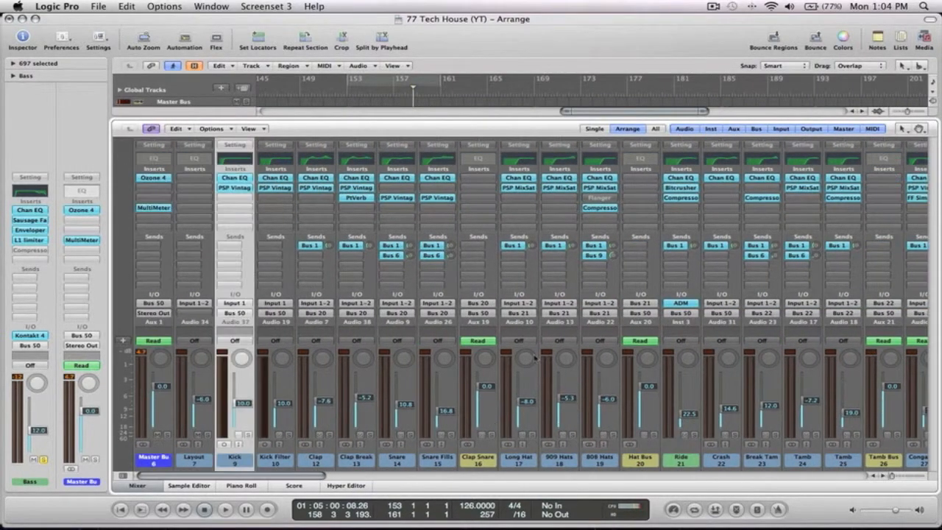
pyautogui.click(238, 315)
pyautogui.moveTo(238, 352)
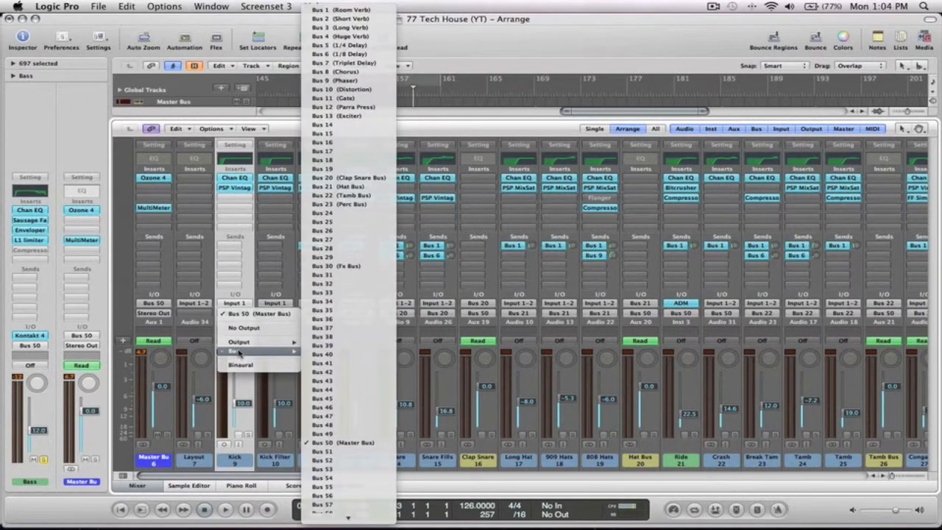
pyautogui.click(330, 198)
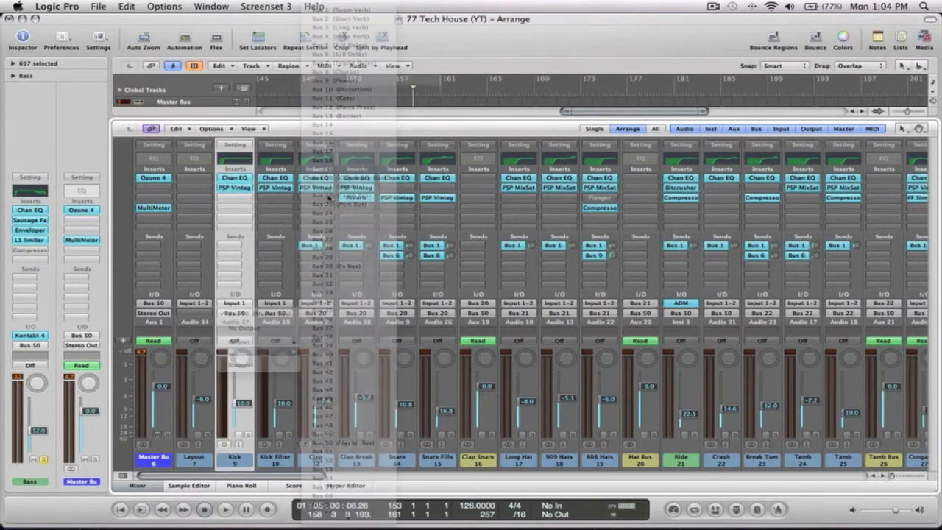
pyautogui.doubleClick(242, 316)
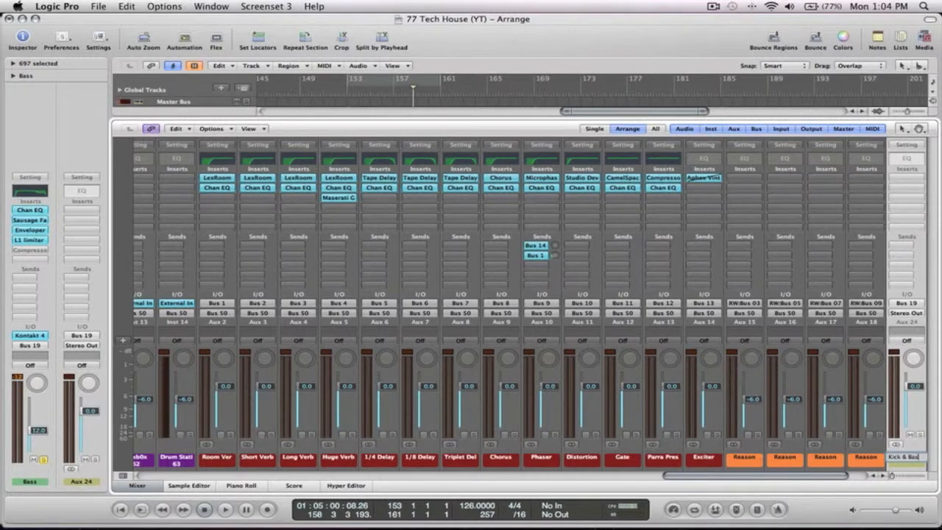
pyautogui.press('Return')
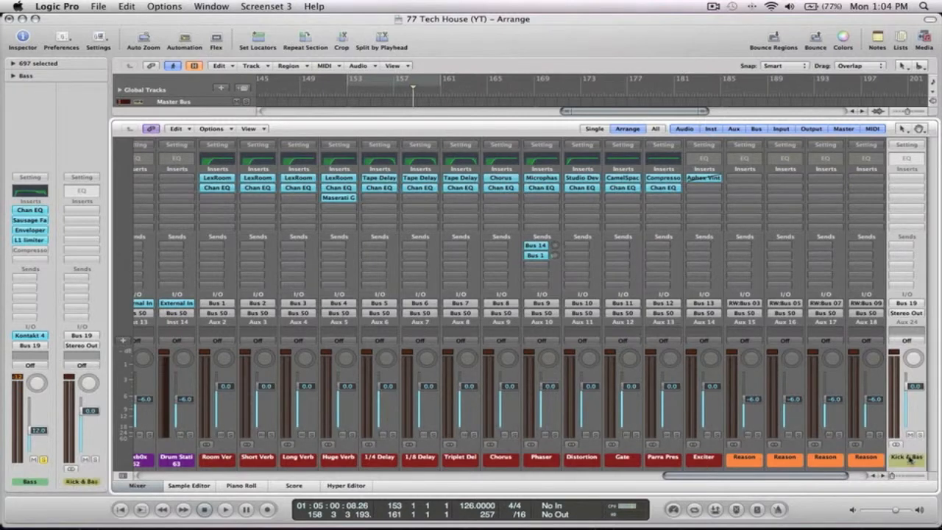
# Route the Kick & Bass aux channel's output to Bus 50 and set its automation mode to Read
pyautogui.click(901, 316)
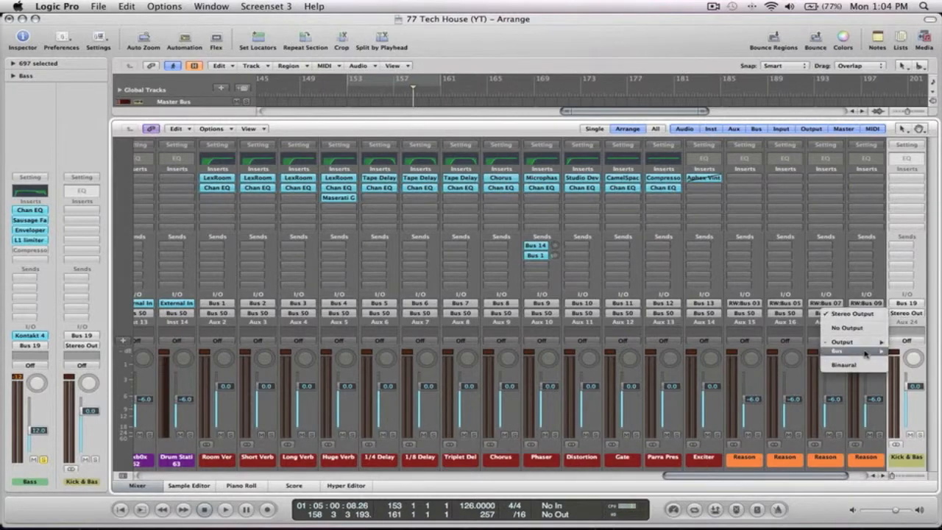
pyautogui.moveTo(865, 353)
pyautogui.click(856, 459)
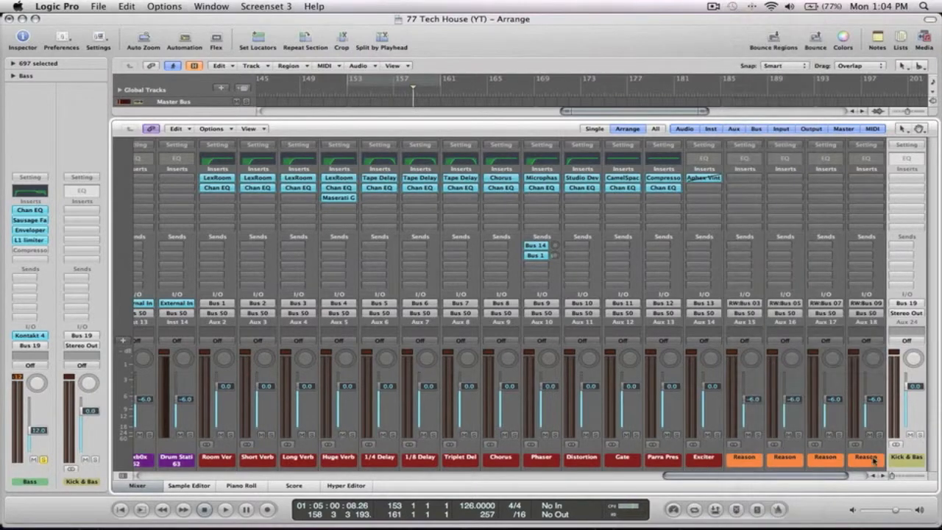
pyautogui.click(907, 340)
pyautogui.click(908, 351)
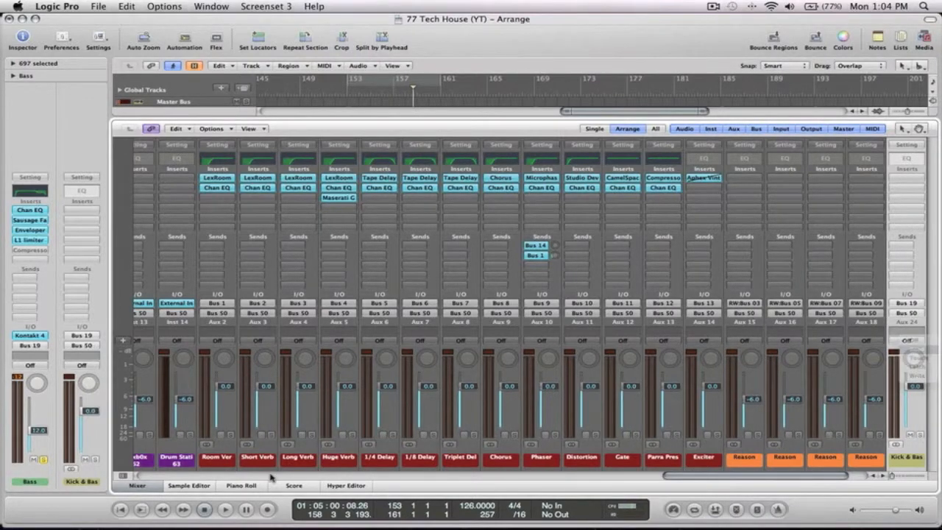
# Close the mixer and move the Kick & Bass Bus track below Kick Filtered, with the Bass track directly above the bus
pyautogui.click(148, 488)
pyautogui.press('z')
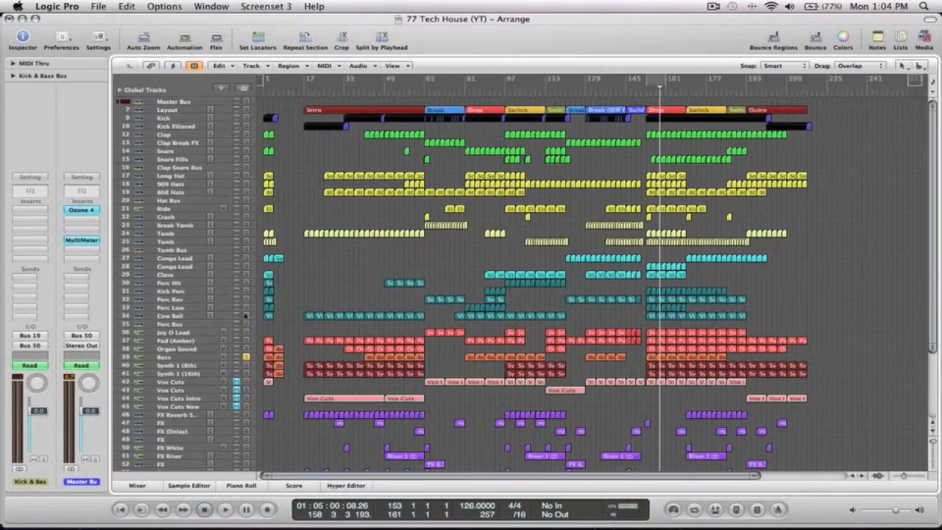
pyautogui.scroll(-4, 234, 401)
pyautogui.moveTo(138, 446); pyautogui.dragTo(138, 124)
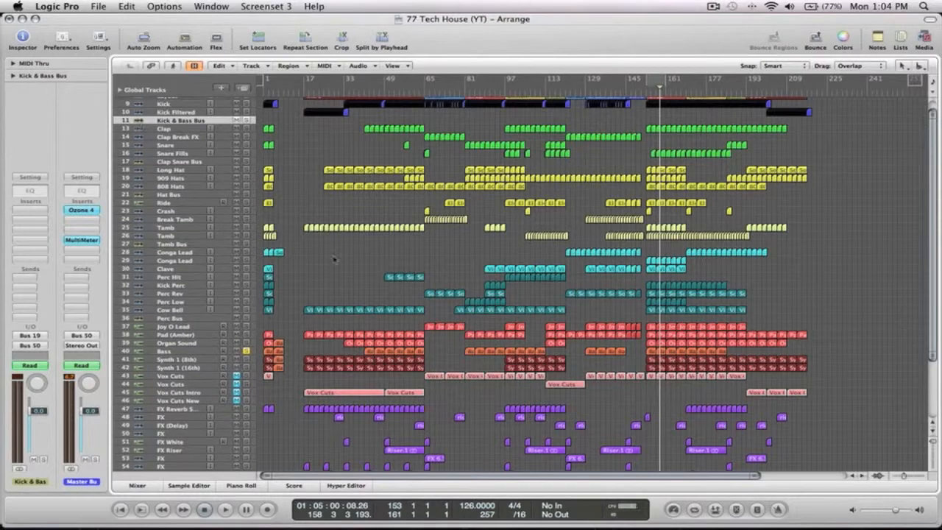
pyautogui.moveTo(138, 354); pyautogui.dragTo(139, 120)
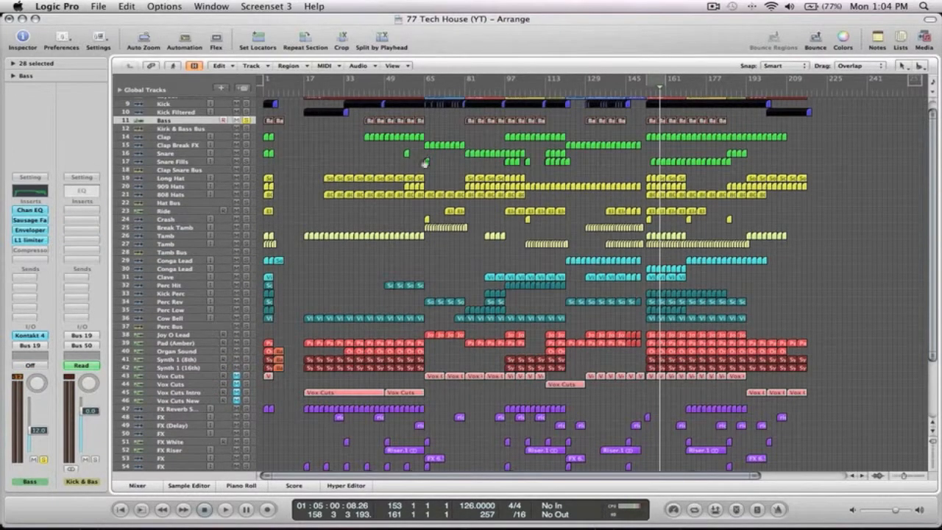
# Solo the Kick & Bass Bus instead of the Bass track and play from the late part of the Intro
pyautogui.scroll(2, 502, 170)
pyautogui.click(285, 133)
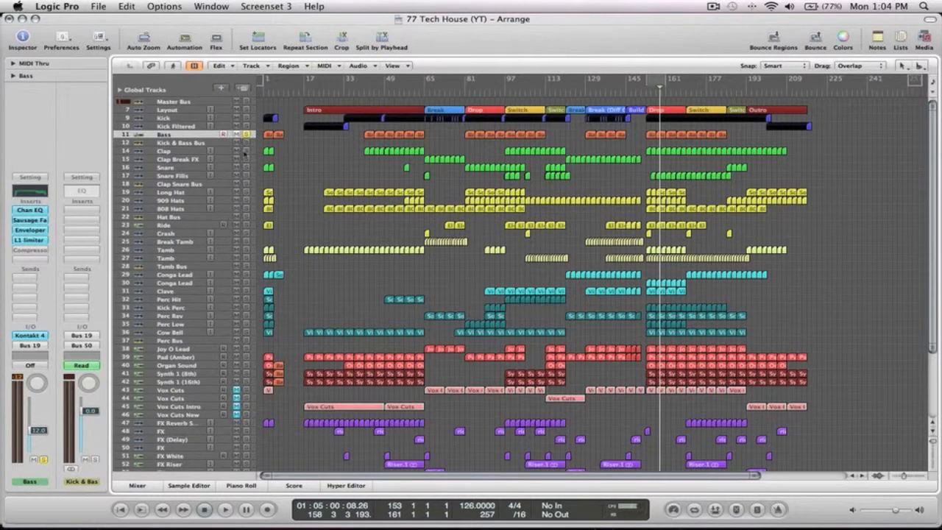
pyautogui.click(395, 90)
pyautogui.press('space')
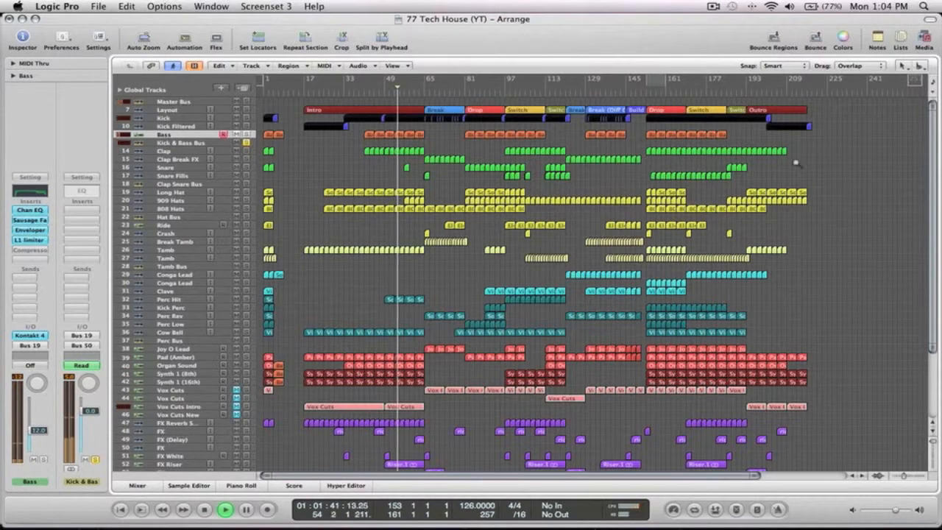
# Examine the Kick and Bass regions up close near the end of the Intro, then stop playback
pyautogui.moveTo(829, 168); pyautogui.dragTo(259, 98)
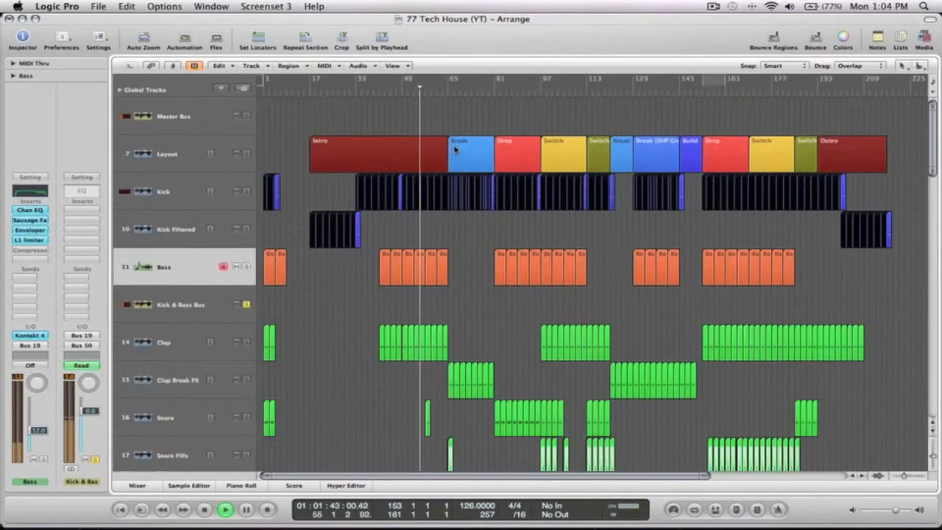
pyautogui.keyDown('ctrl'); pyautogui.keyDown('alt'); pyautogui.click(471, 233); pyautogui.keyUp('alt'); pyautogui.keyUp('ctrl')
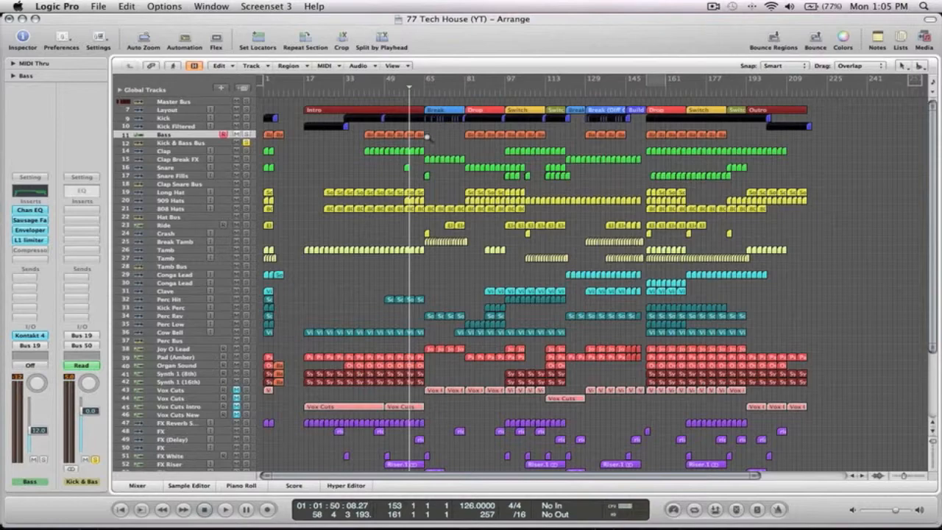
pyautogui.moveTo(408, 118); pyautogui.dragTo(432, 137)
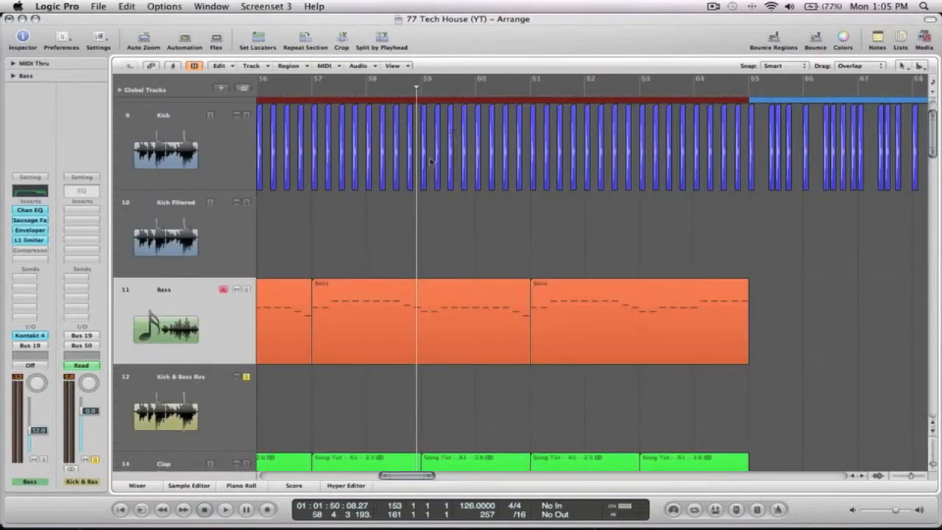
pyautogui.keyDown('ctrl'); pyautogui.keyDown('alt'); pyautogui.click(474, 216); pyautogui.keyUp('alt'); pyautogui.keyUp('ctrl')
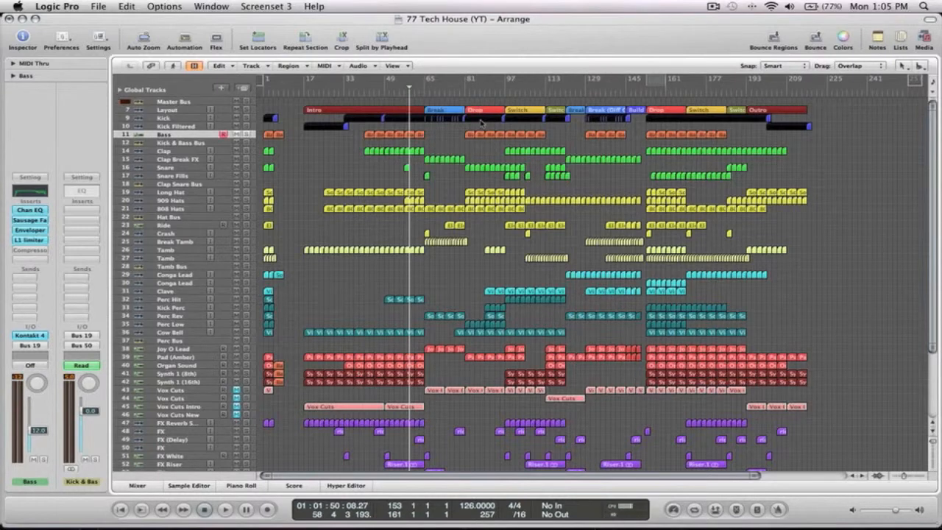
# Unsolo the Kick & Bass Bus and play the full mix from the end of the Intro, with the whole arrangement in view
pyautogui.press('space')
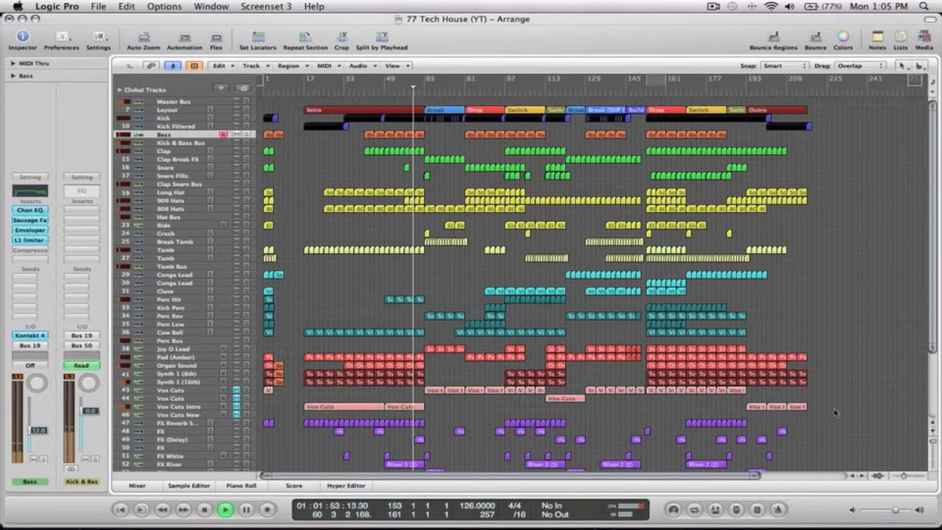
pyautogui.hotkey('ctrl', 'Up')
pyautogui.hotkey('ctrl', 'Up')
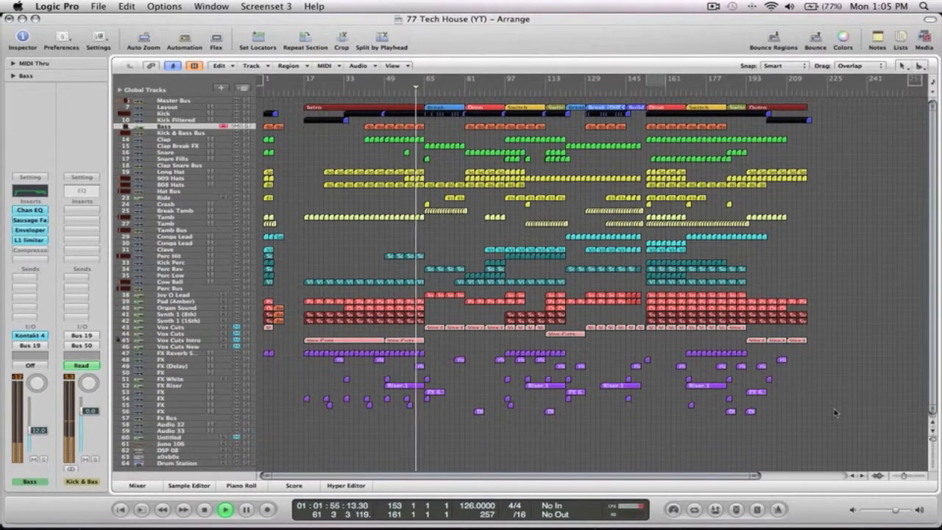
pyautogui.moveTo(839, 424); pyautogui.dragTo(329, 110)
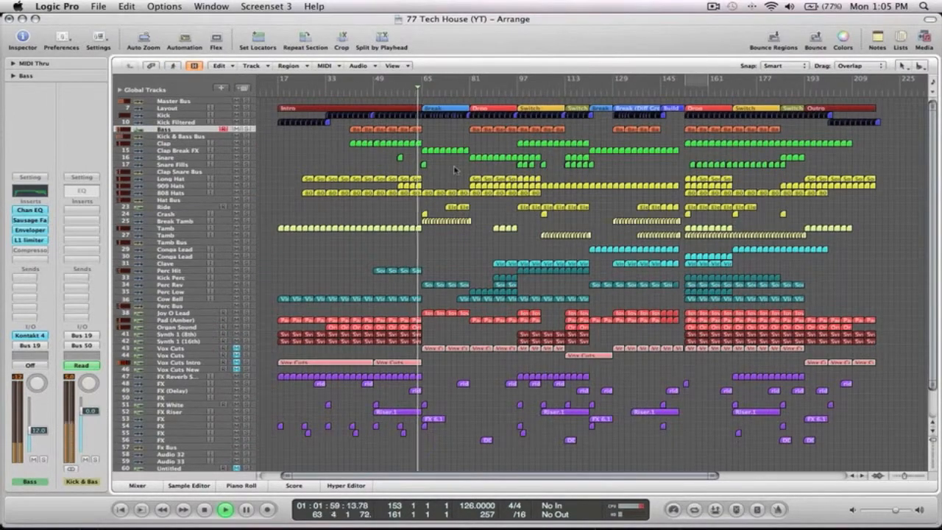